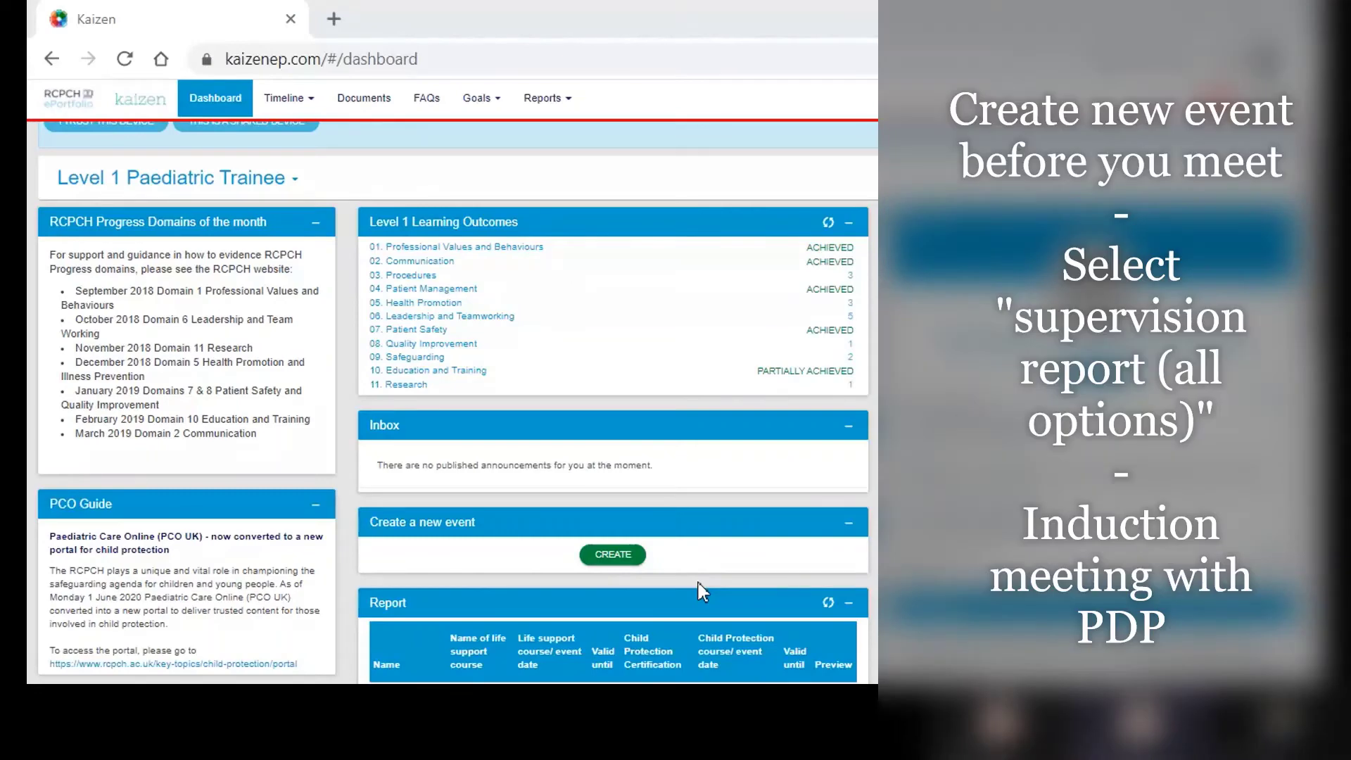
# Create a Supervision Report (all options) with type Induction meeting with PDP (Educational Supervisor).
pyautogui.click(616, 557)
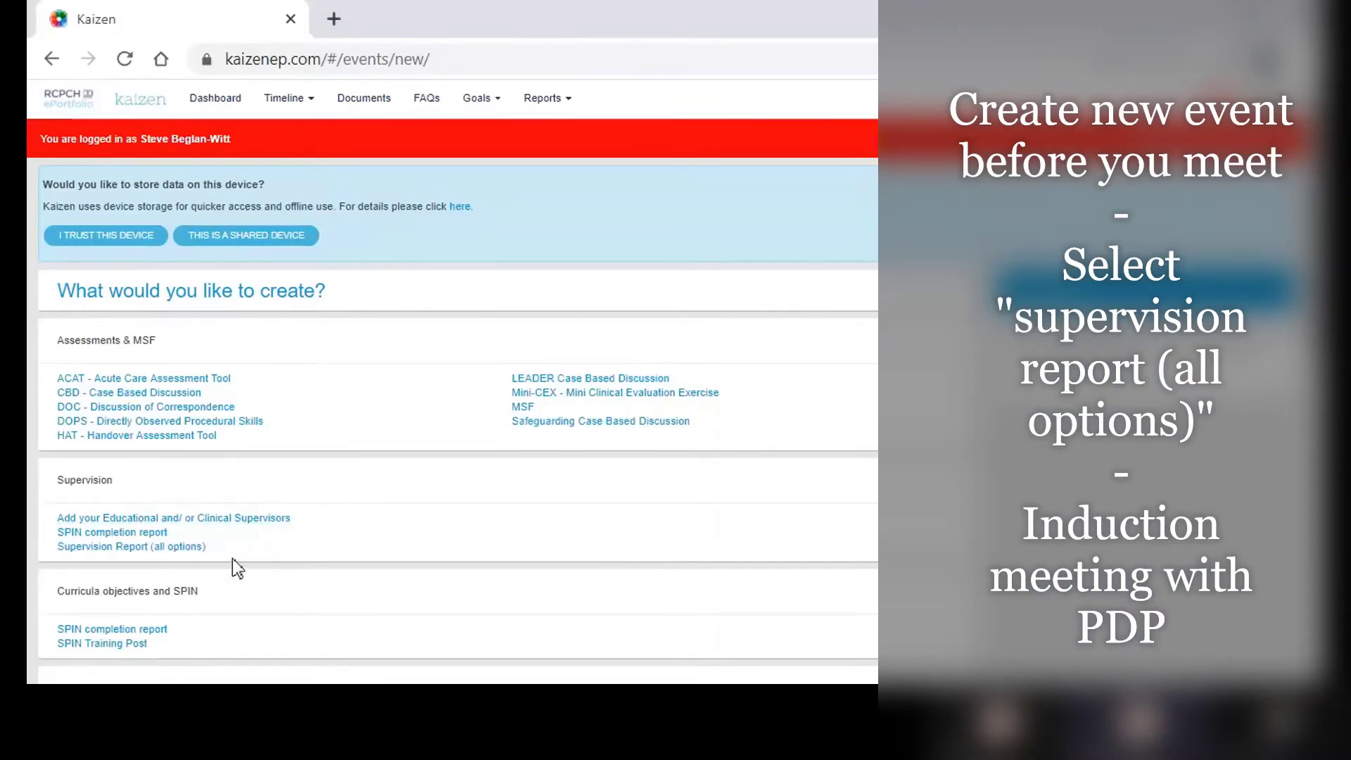
pyautogui.click(182, 548)
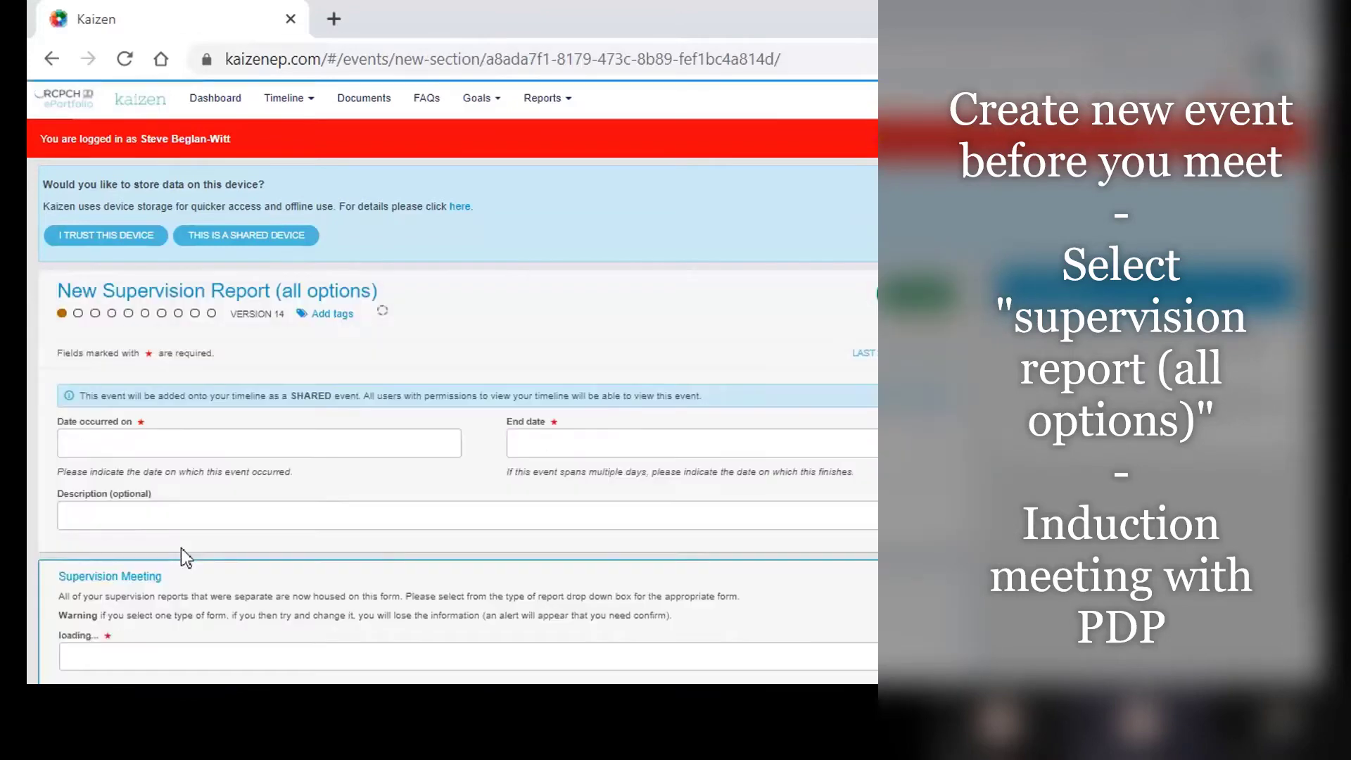
pyautogui.scroll(-1, 338, 511)
pyautogui.click(323, 589)
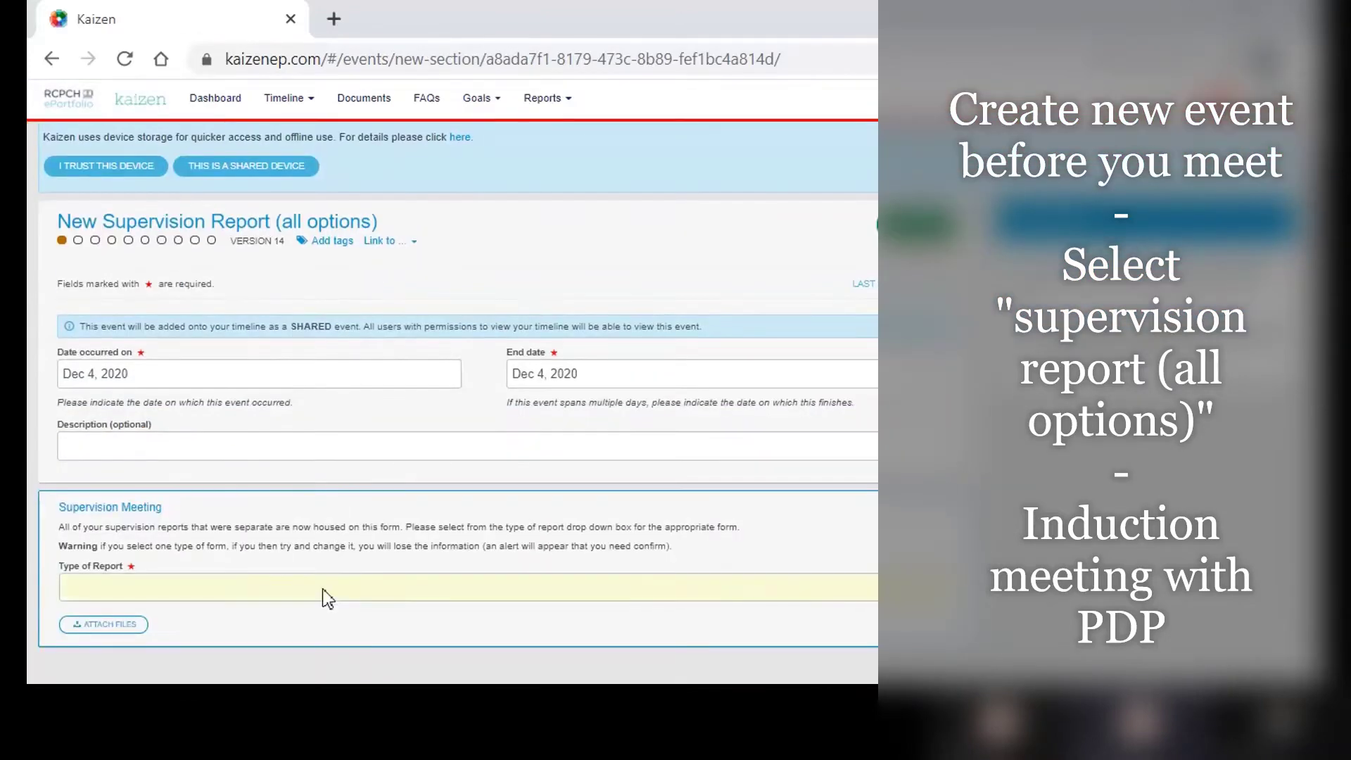
pyautogui.click(283, 182)
pyautogui.scroll(-5, 446, 498)
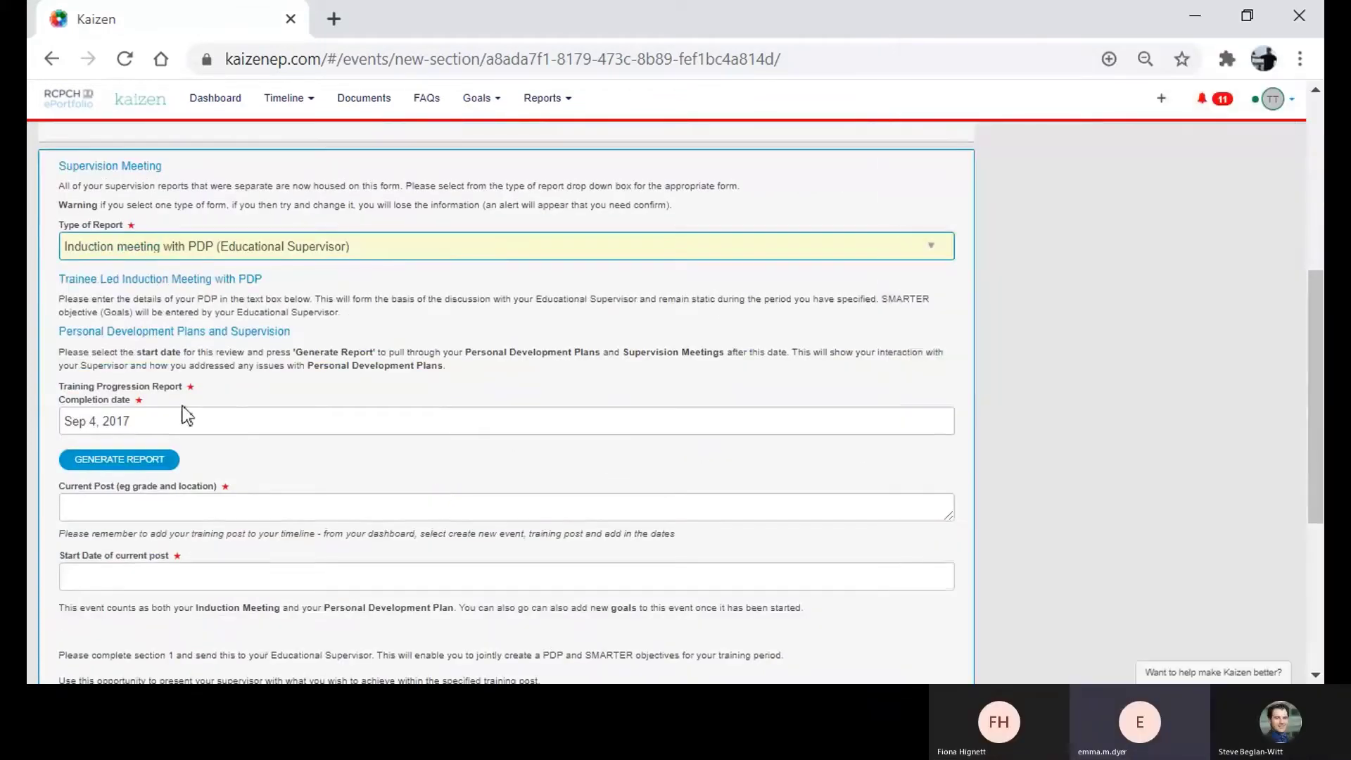
# Set the completion date to today and generate the training progression report.
pyautogui.click(187, 415)
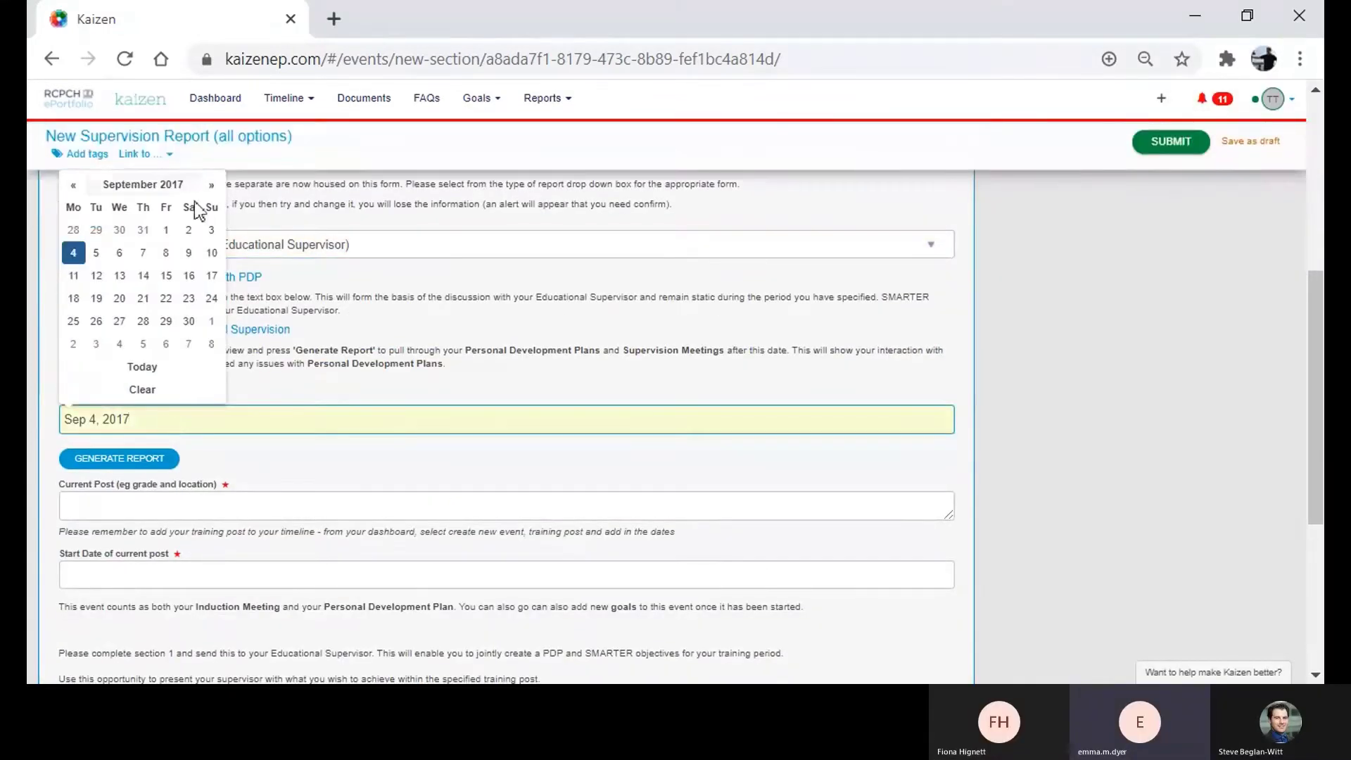
pyautogui.click(145, 363)
pyautogui.click(141, 471)
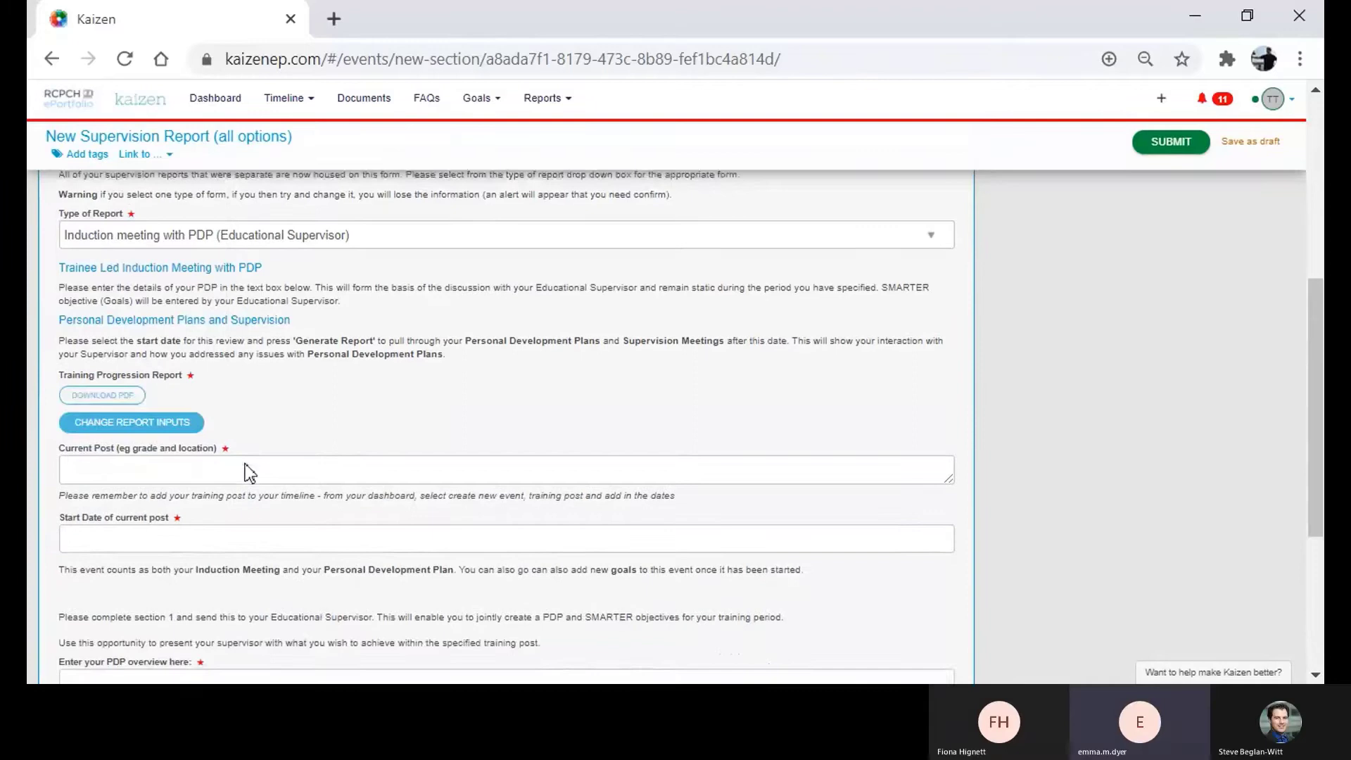
pyautogui.scroll(-2, 225, 394)
pyautogui.scroll(-3, 224, 394)
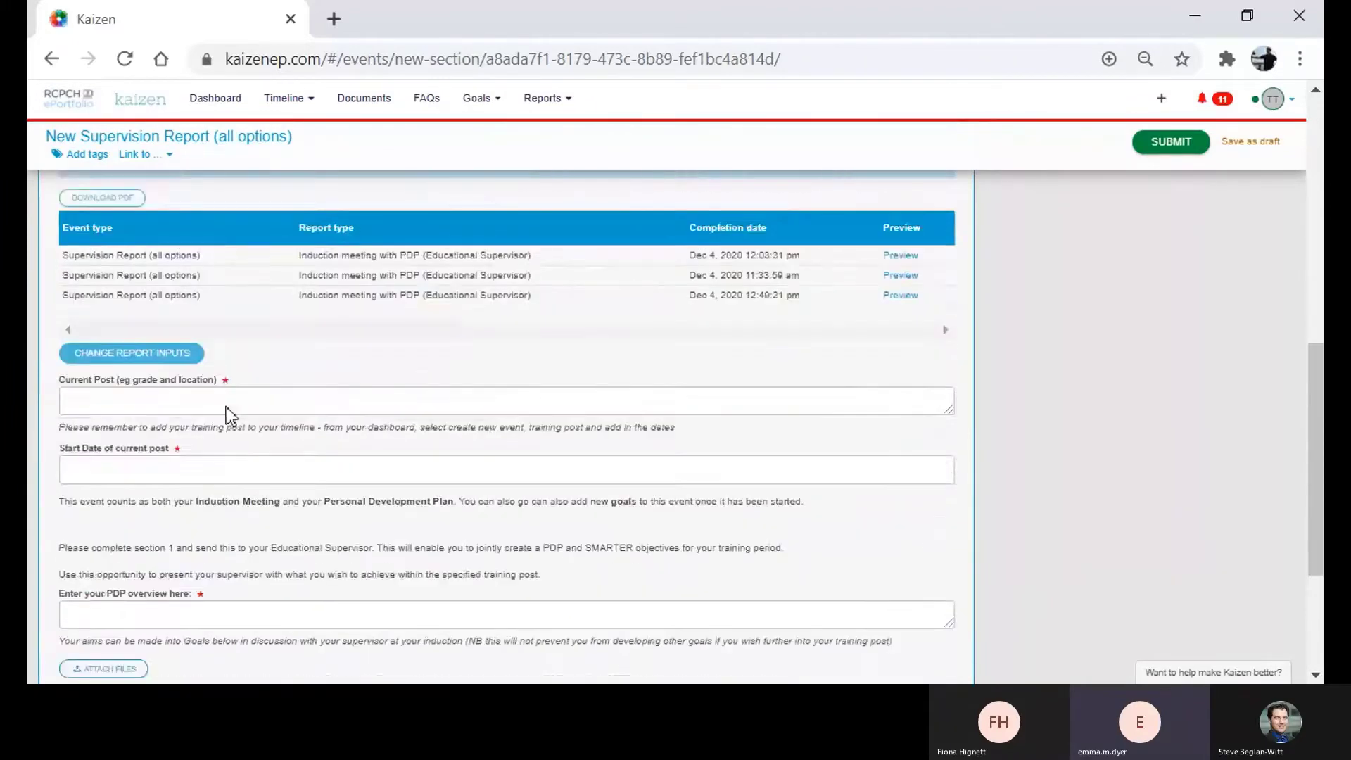
# Enter the current post 'St1 - Elsewhere hospital' with start date Sep 2, 2020.
pyautogui.click(181, 304)
pyautogui.write('S')
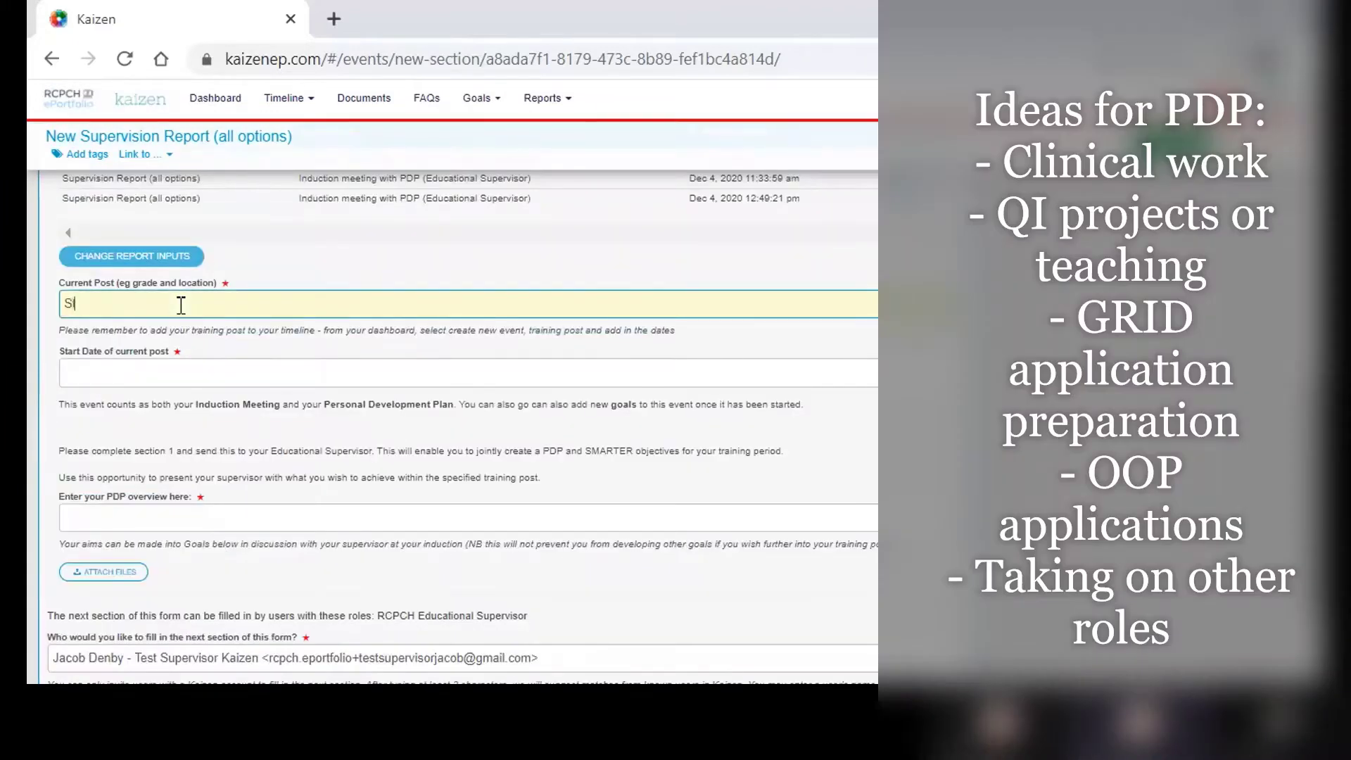
pyautogui.write('t1 - Elsewhe')
pyautogui.press('BackSpace')
pyautogui.press('BackSpace')
pyautogui.press('BackSpace')
pyautogui.write('where hospital')
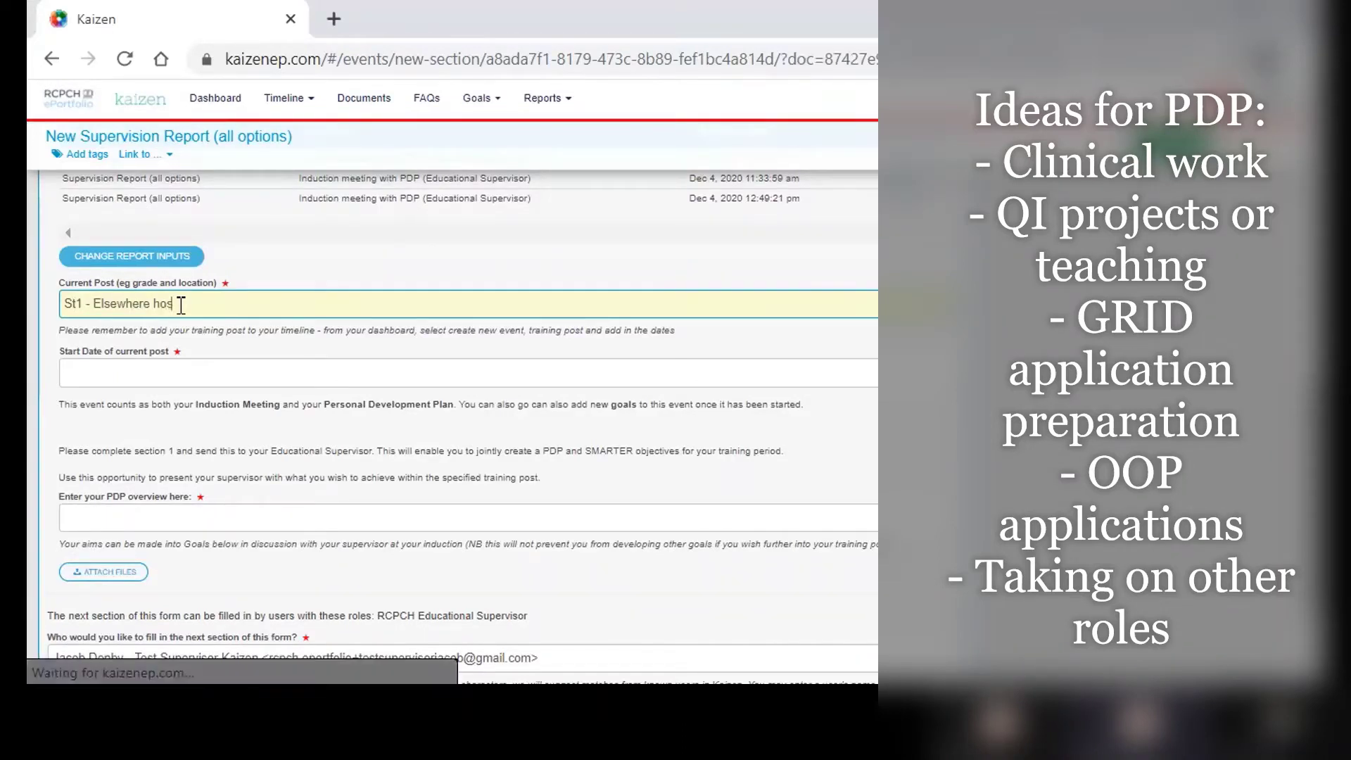
pyautogui.click(169, 373)
pyautogui.click(143, 137)
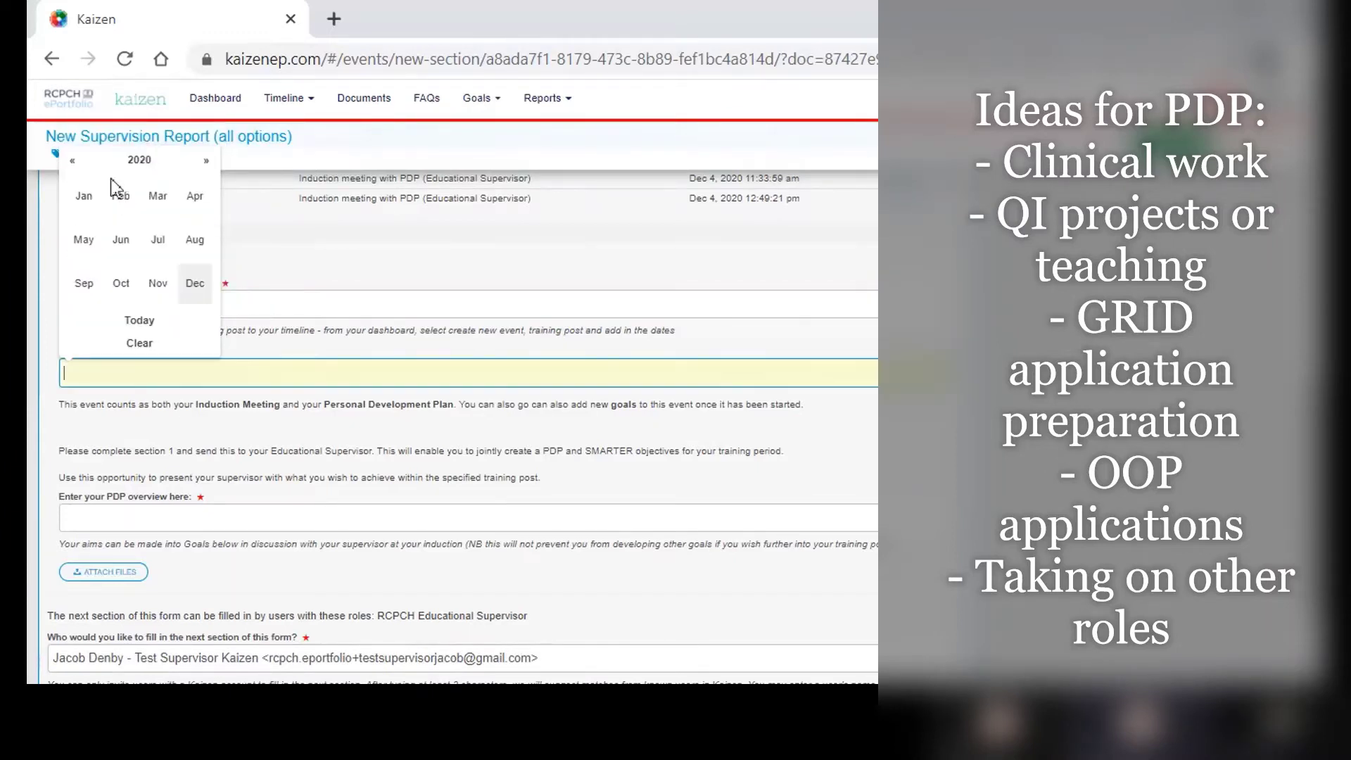
pyautogui.click(81, 282)
pyautogui.click(120, 185)
pyautogui.scroll(-2, 123, 191)
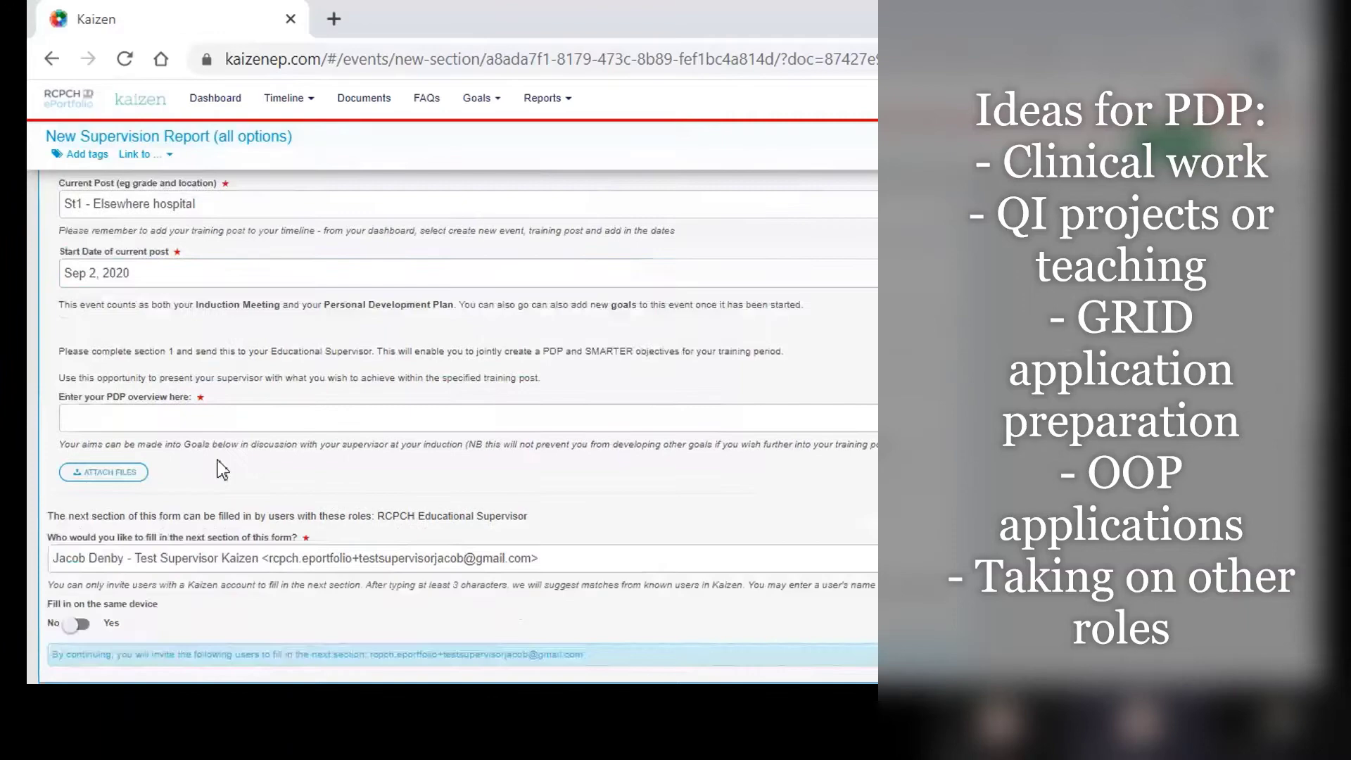
# Paste the cannulation PDP overview and set 'Fill in on the same device' to Yes.
pyautogui.click(219, 388)
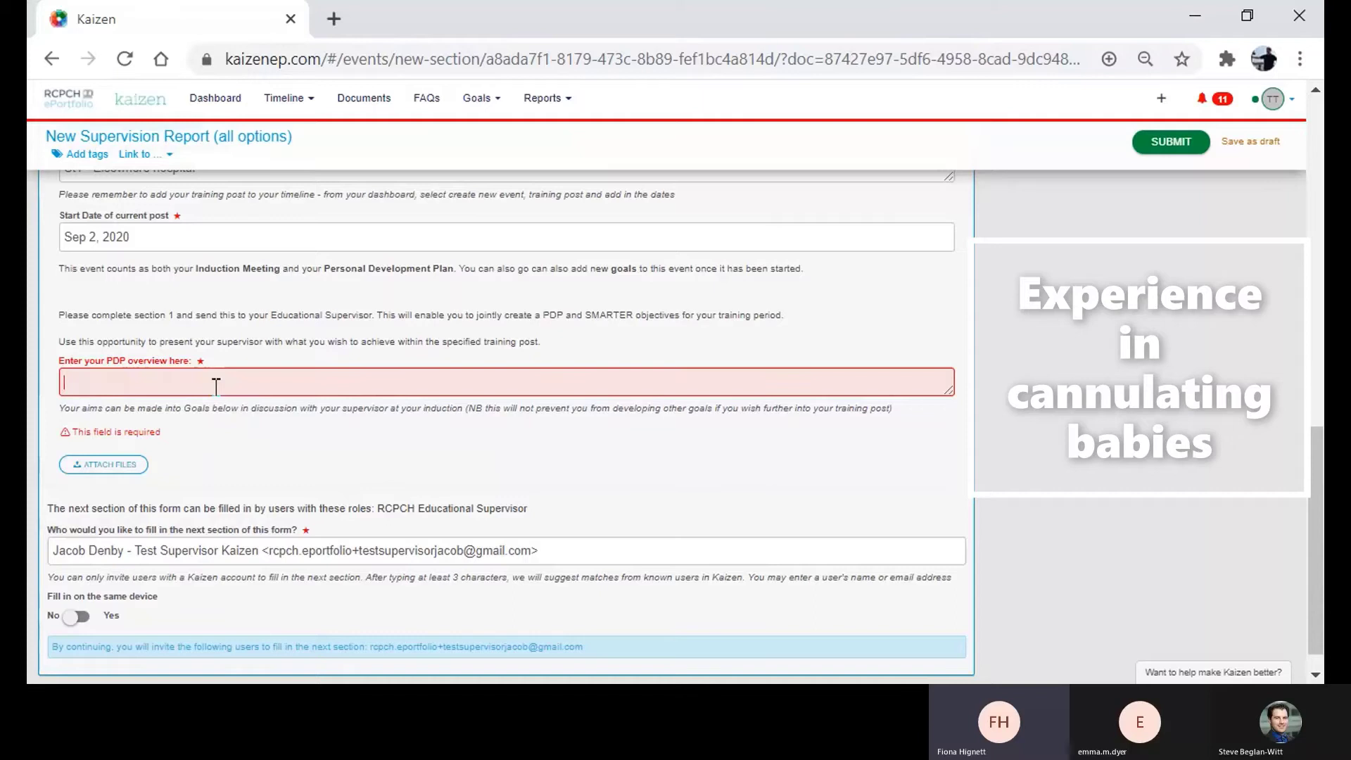
pyautogui.write('I want to feel confident in cannulating young children and babies by the end of this placement')
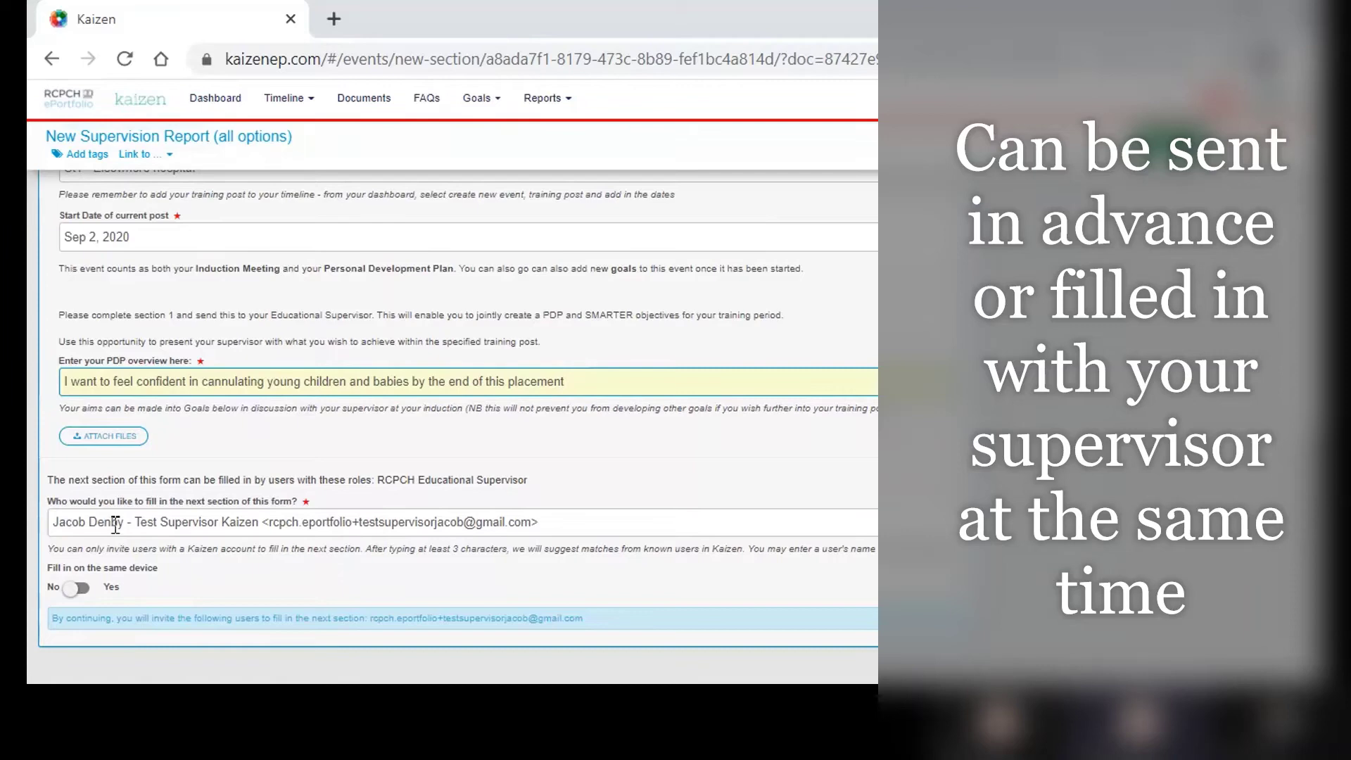
pyautogui.click(78, 588)
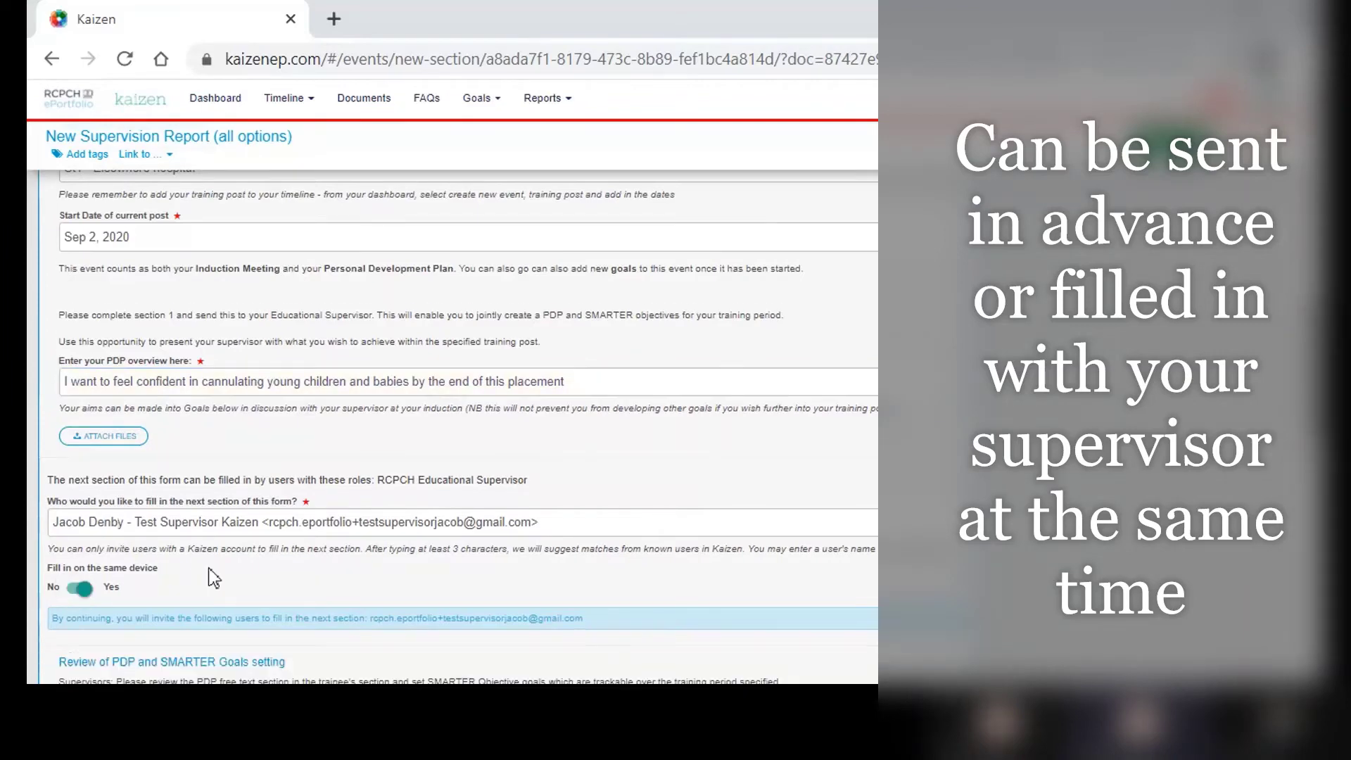
pyautogui.scroll(-6, 214, 579)
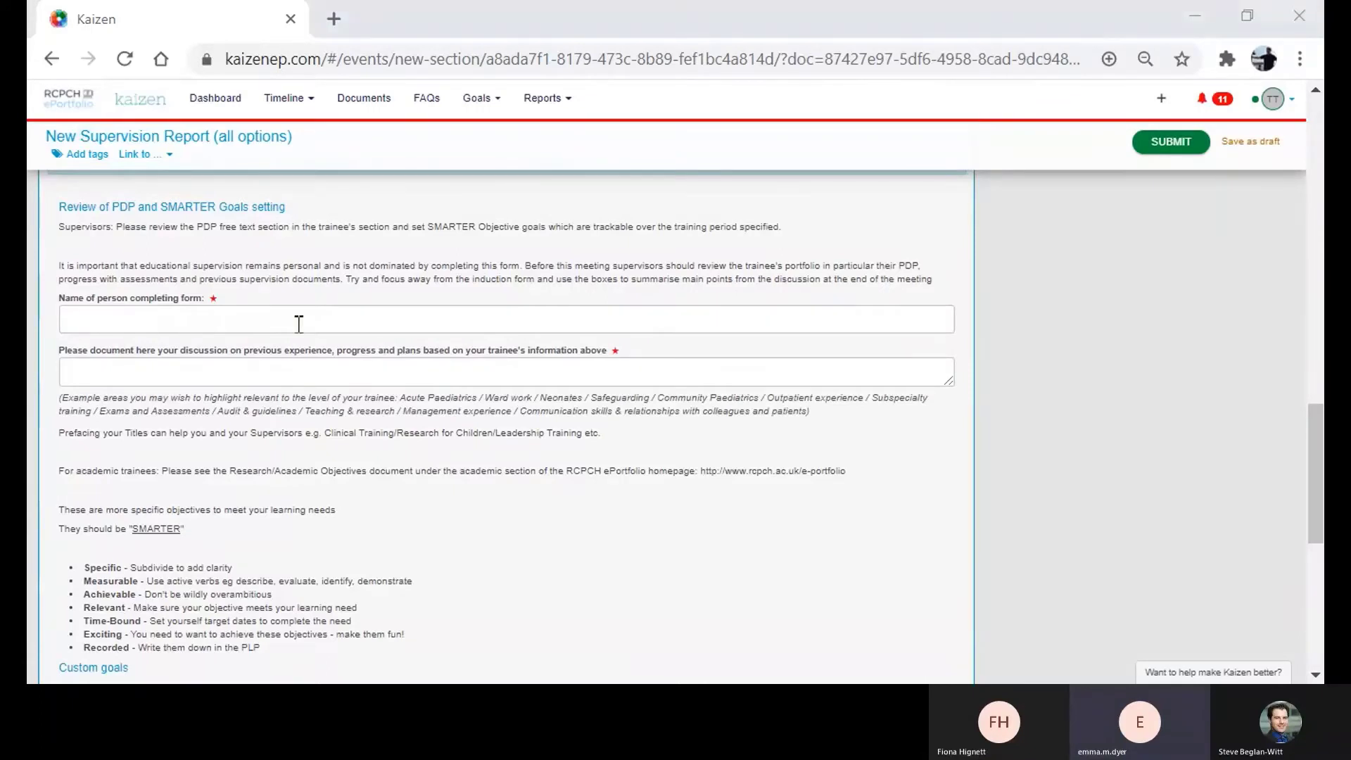
pyautogui.click(295, 320)
pyautogui.write('Test supervisor')
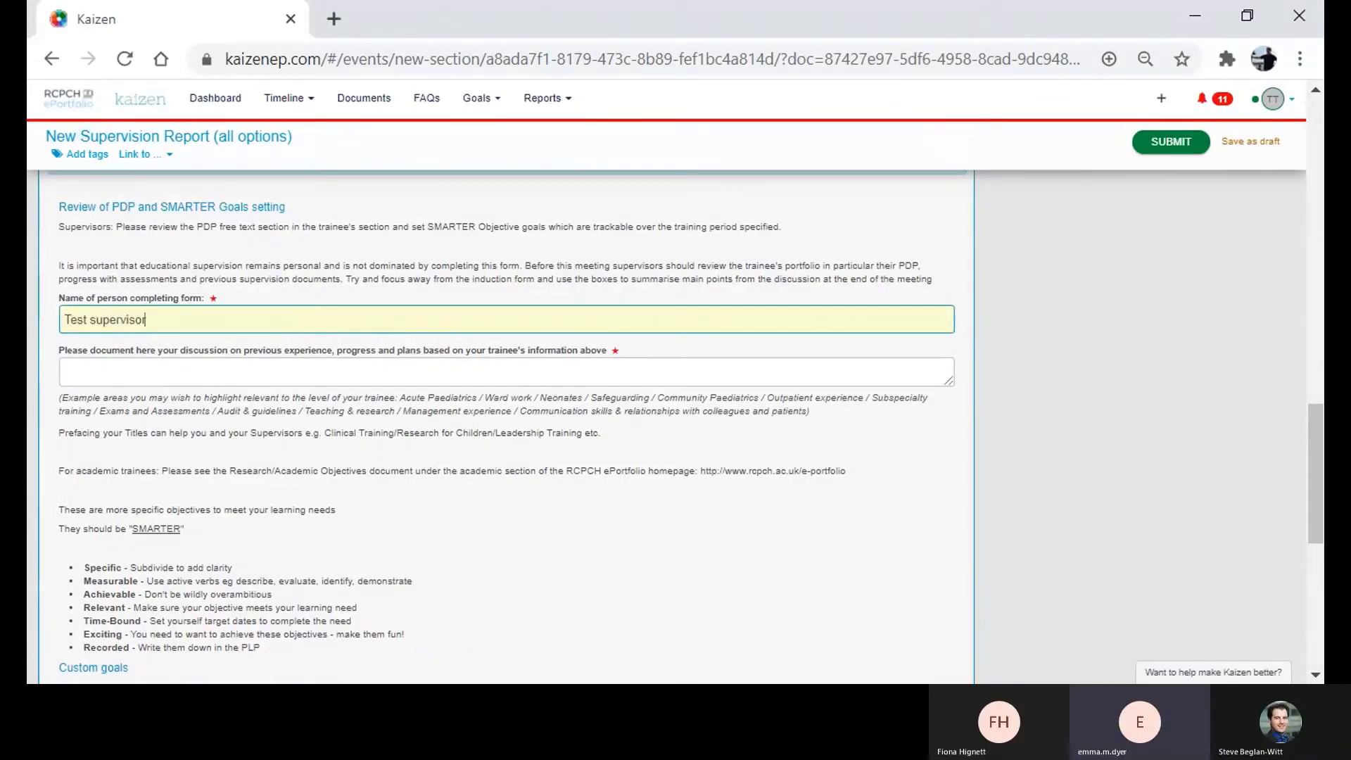
pyautogui.hotkey('alt', 'Tab')
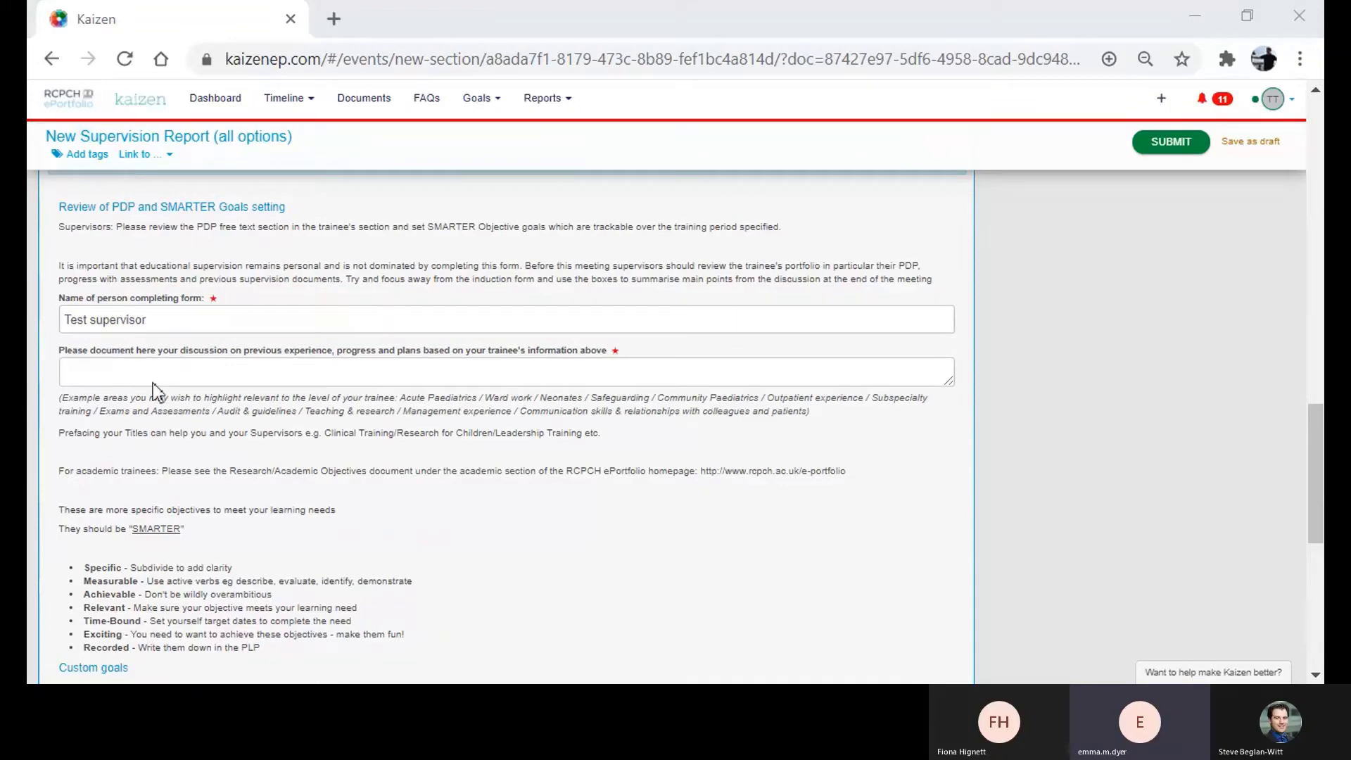
pyautogui.click(244, 376)
pyautogui.write('No experience of cannulating a child under 5 yrs')
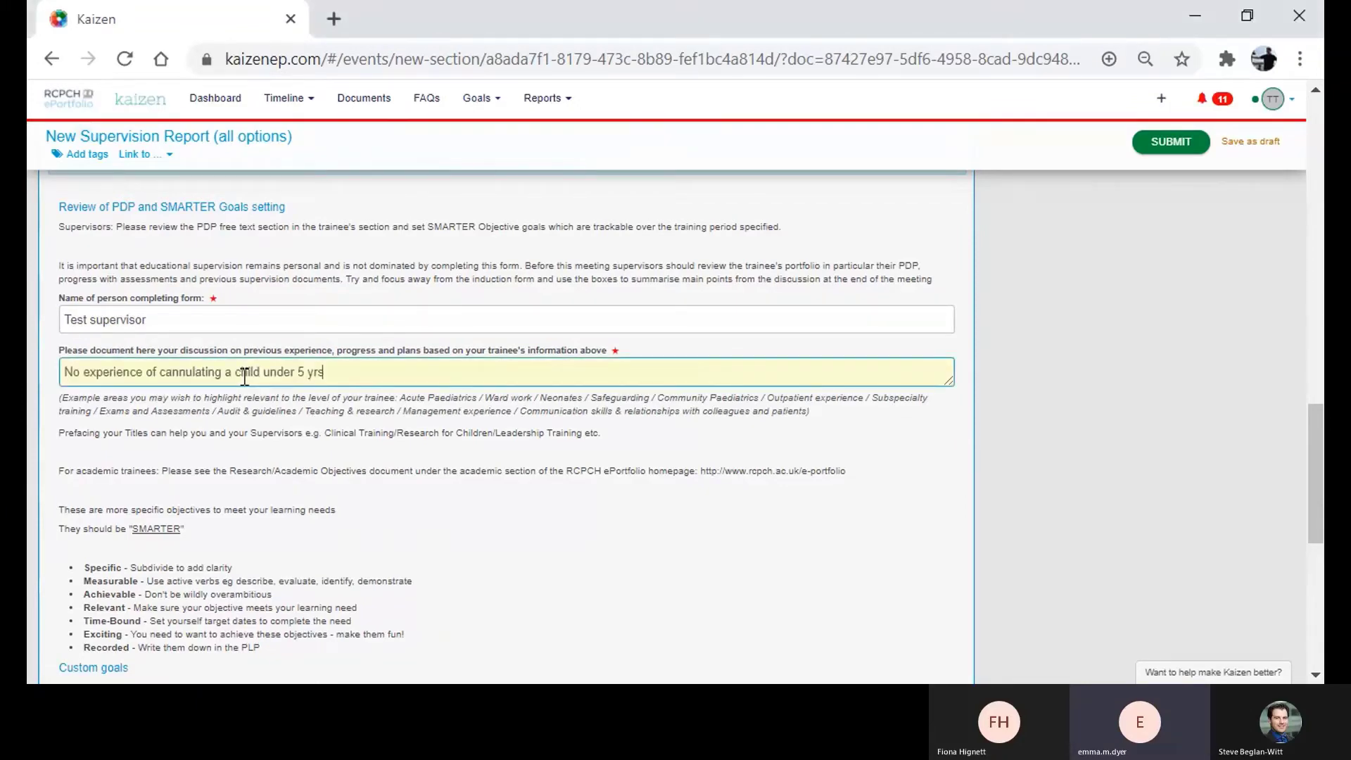
pyautogui.scroll(-3, 425, 513)
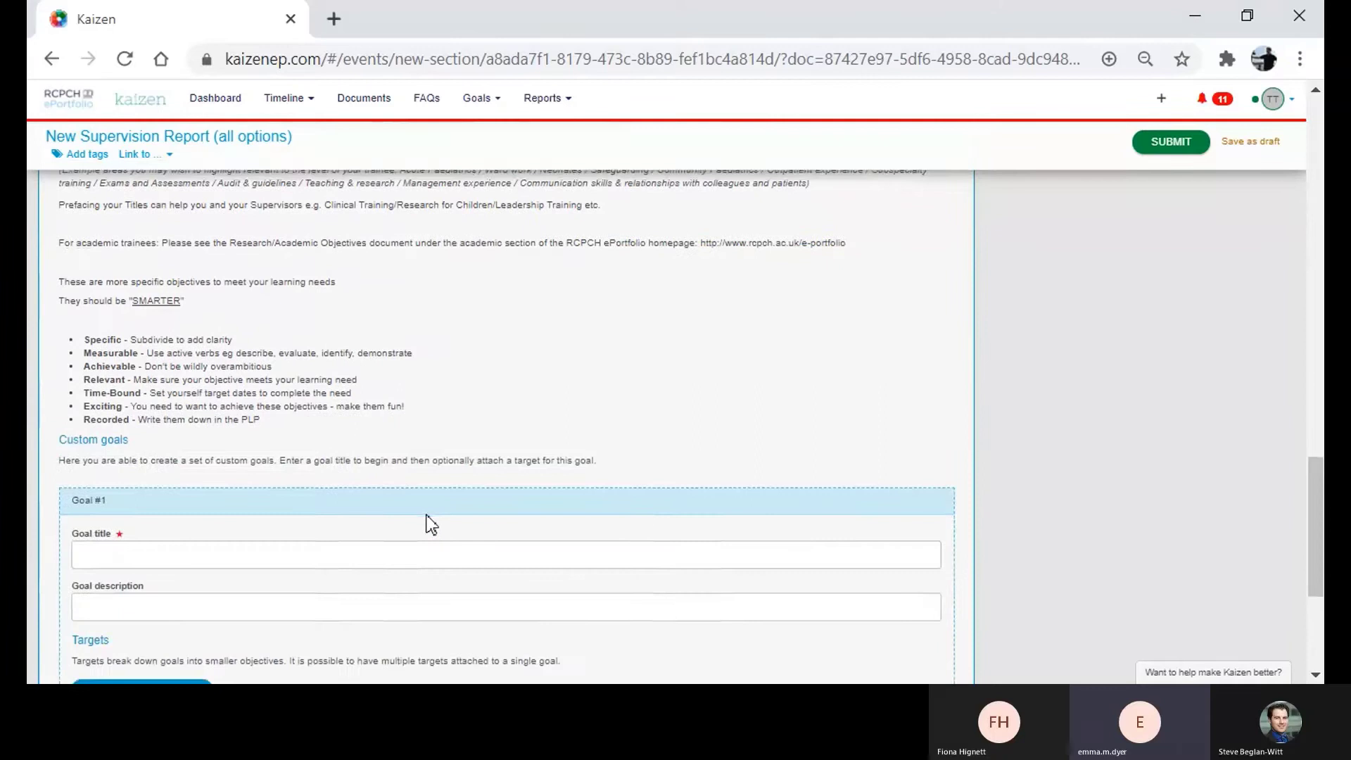
pyautogui.scroll(-3, 425, 513)
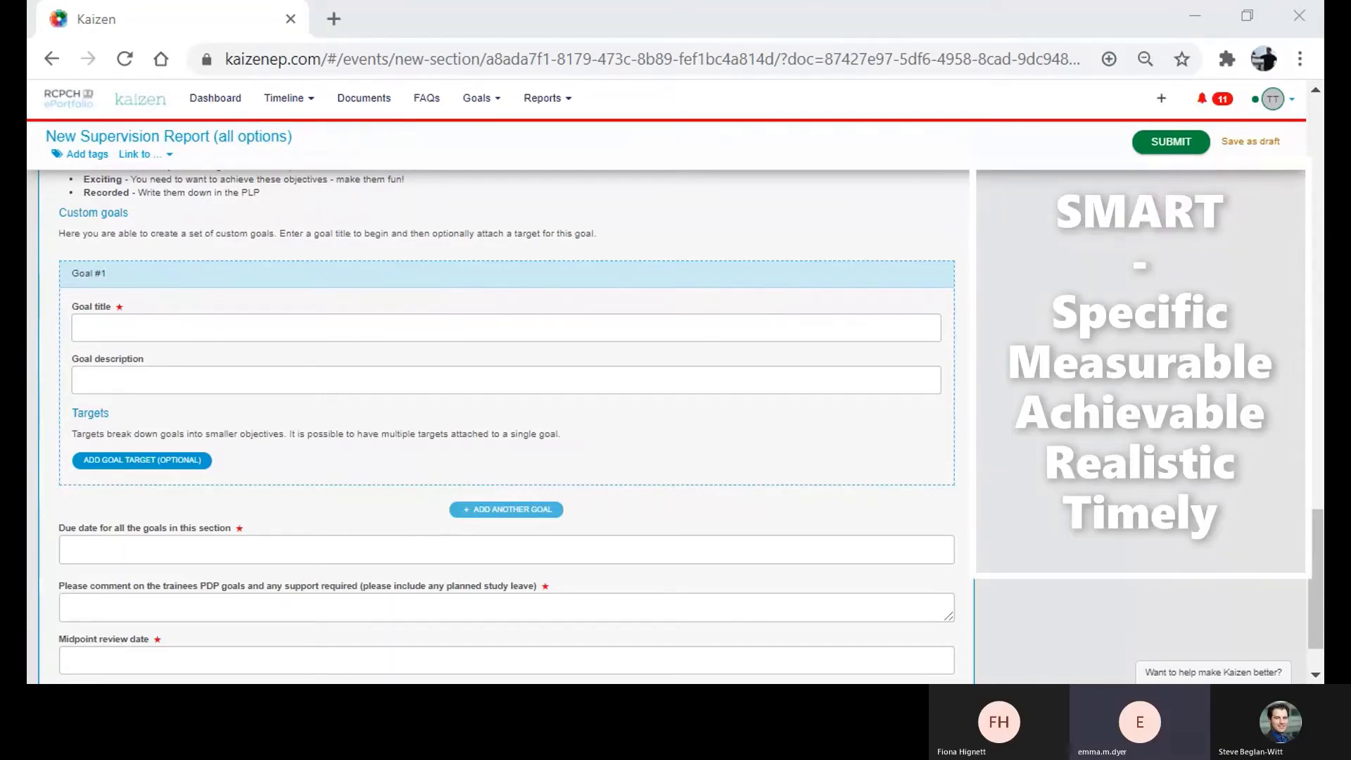
# Paste the DOPS cannulation title and description 'Meeting ability to perform cannulation independently' into Goal #1.
pyautogui.click(153, 330)
pyautogui.write('Using DOPS assessments, to be confident in cannulating young children and babies independently by the end of this placement')
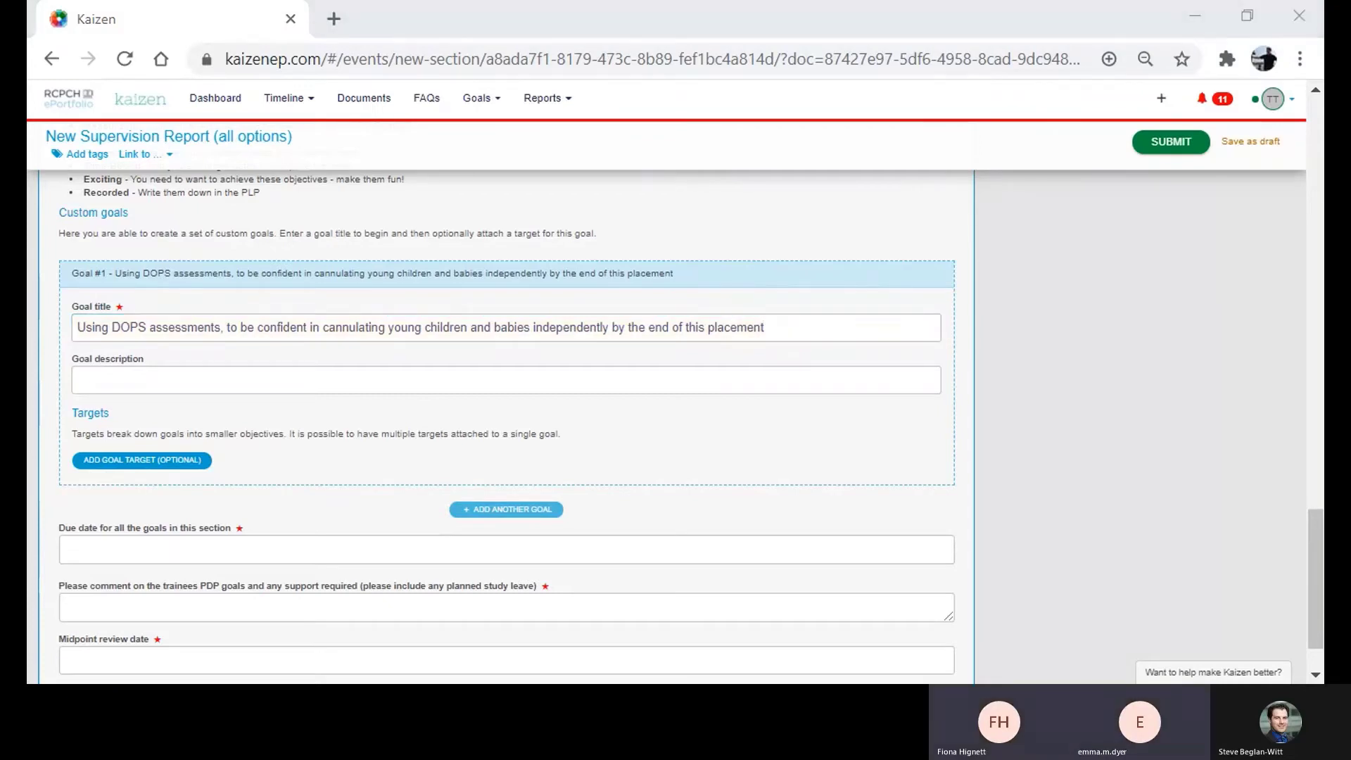
pyautogui.click(203, 380)
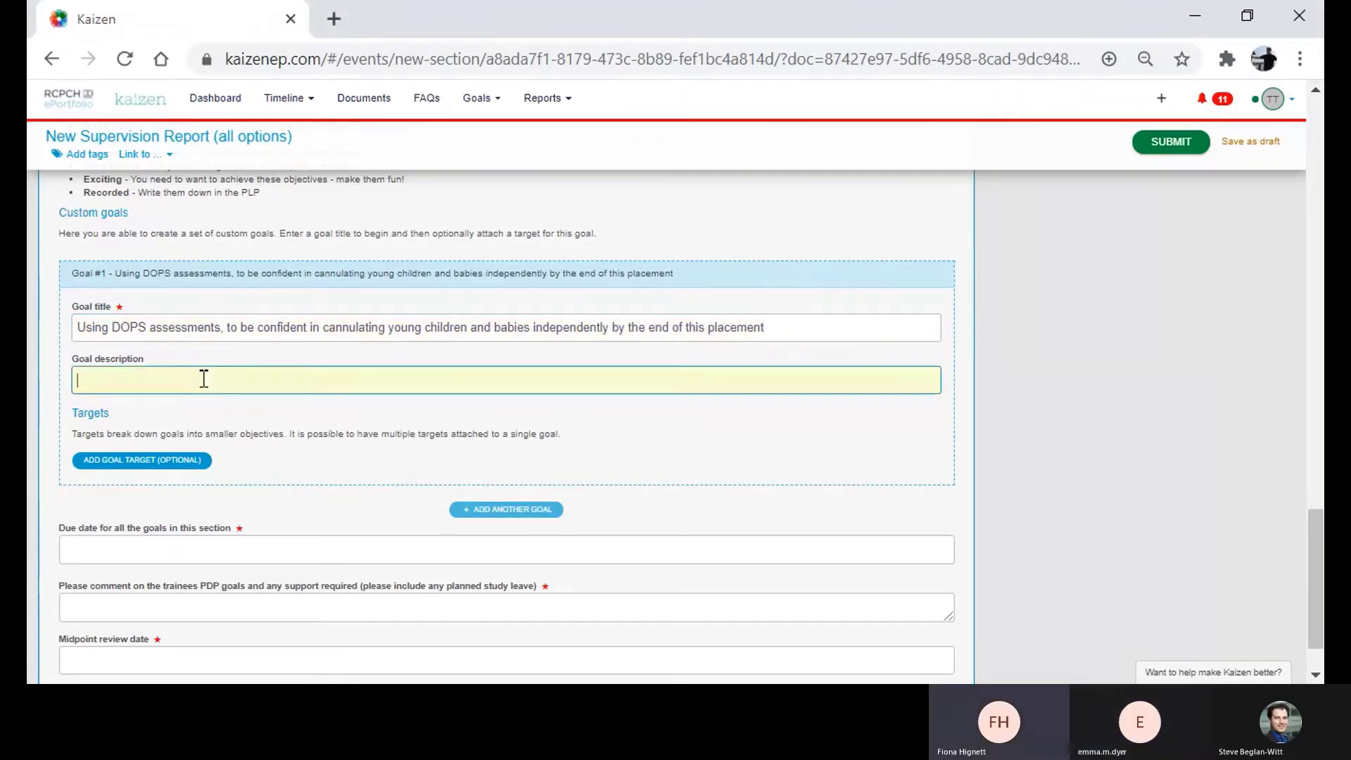
pyautogui.write('Meeting ability to perform cannulation independently')
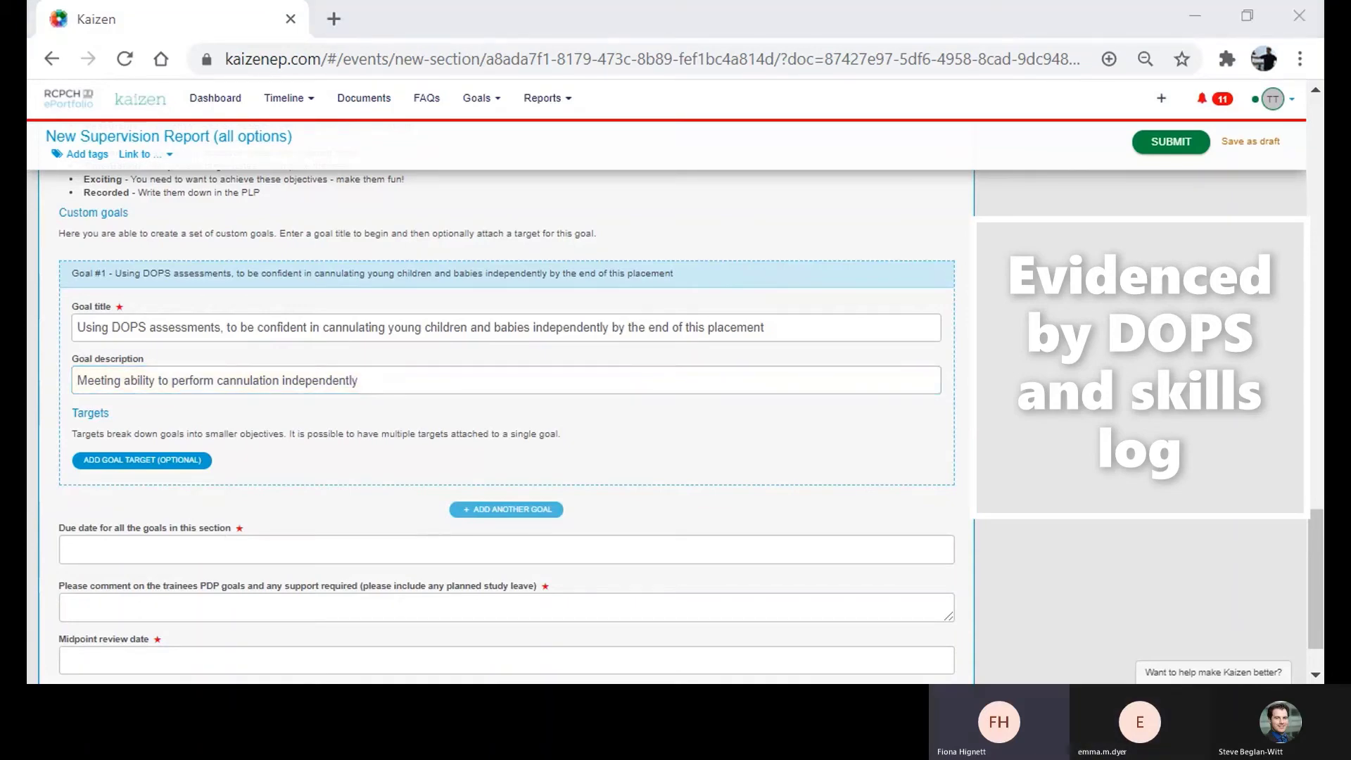
# Paste the PDP goals and support comment and set the due date to Sep 1, 2021.
pyautogui.click(146, 607)
pyautogui.write('Develop skill evidenced by DOPS assessment - review progress in March 2021')
pyautogui.click(143, 551)
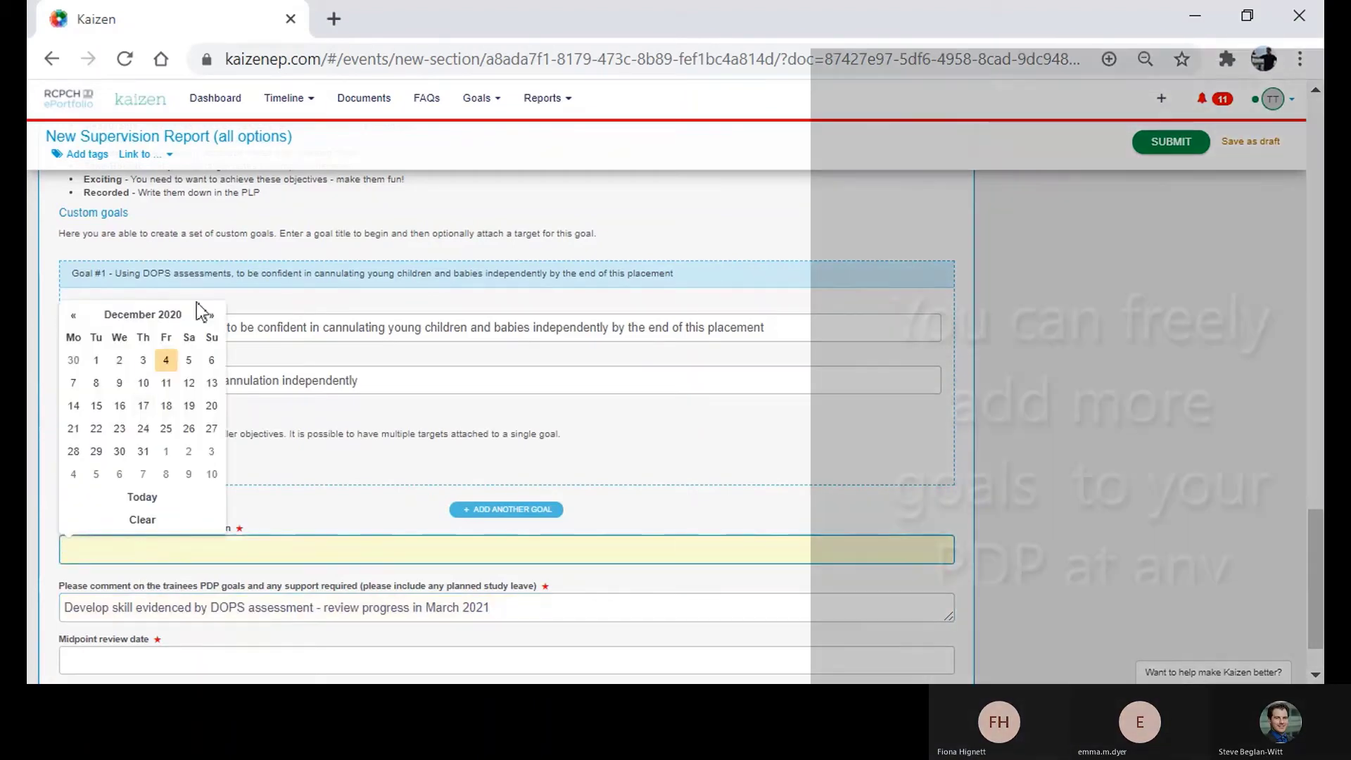
pyautogui.click(194, 314)
pyautogui.click(206, 336)
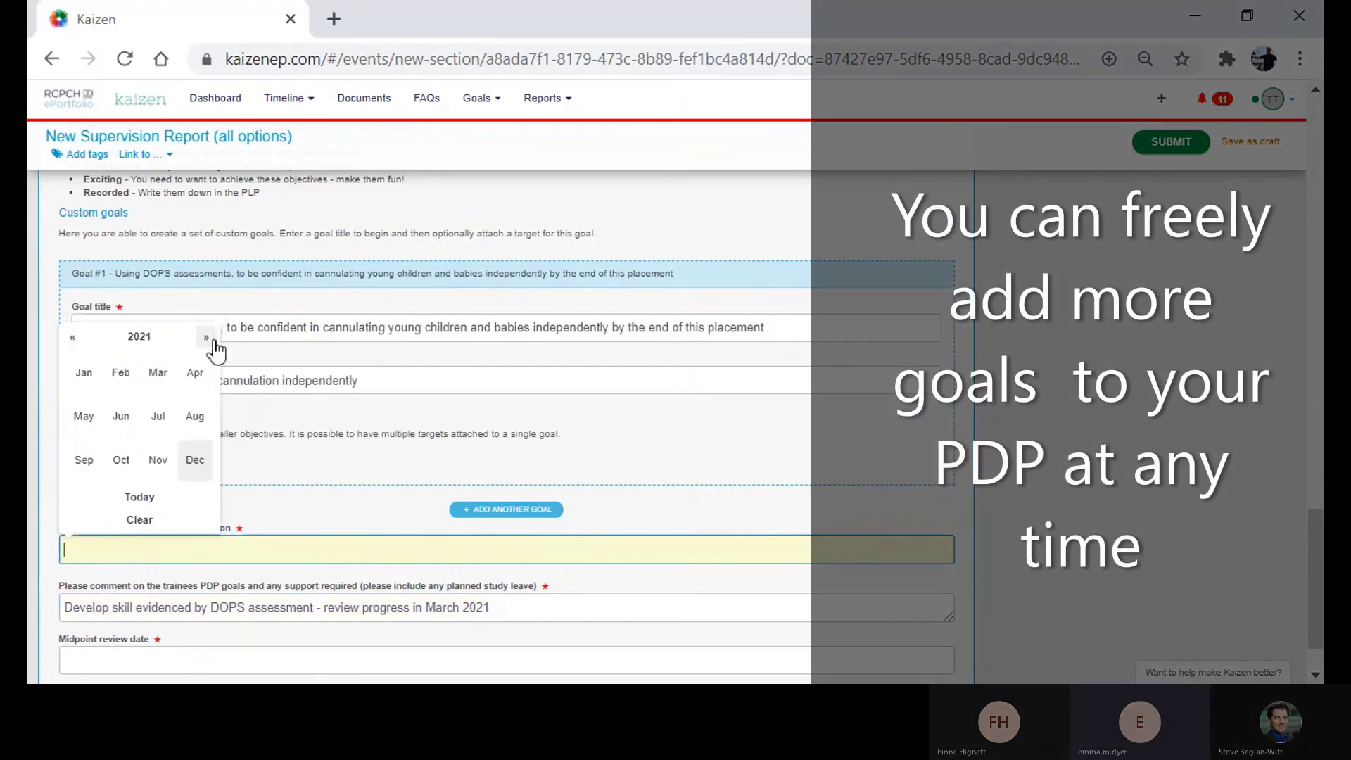
pyautogui.click(95, 461)
pyautogui.click(137, 360)
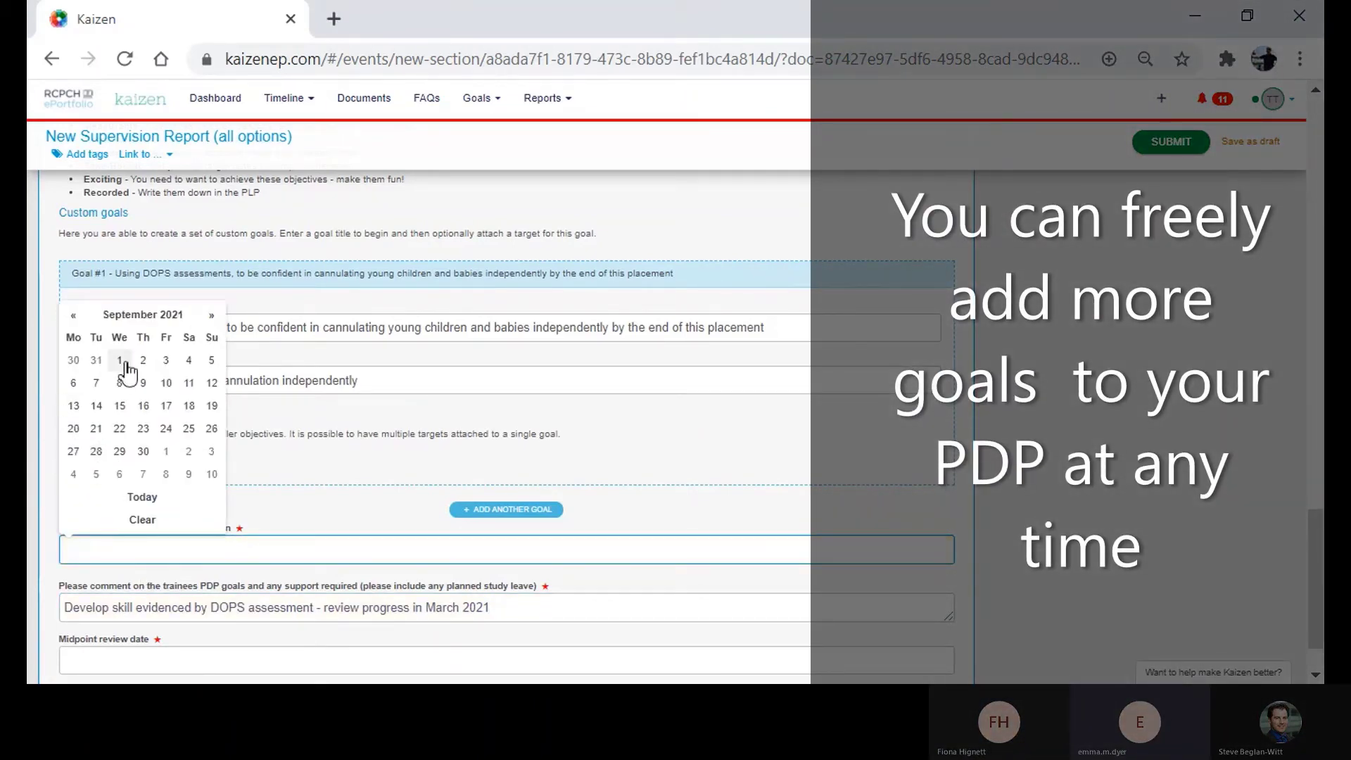
pyautogui.scroll(-1, 239, 426)
# Set the midpoint review date to Mar 3, 2021 and submit the report.
pyautogui.click(177, 591)
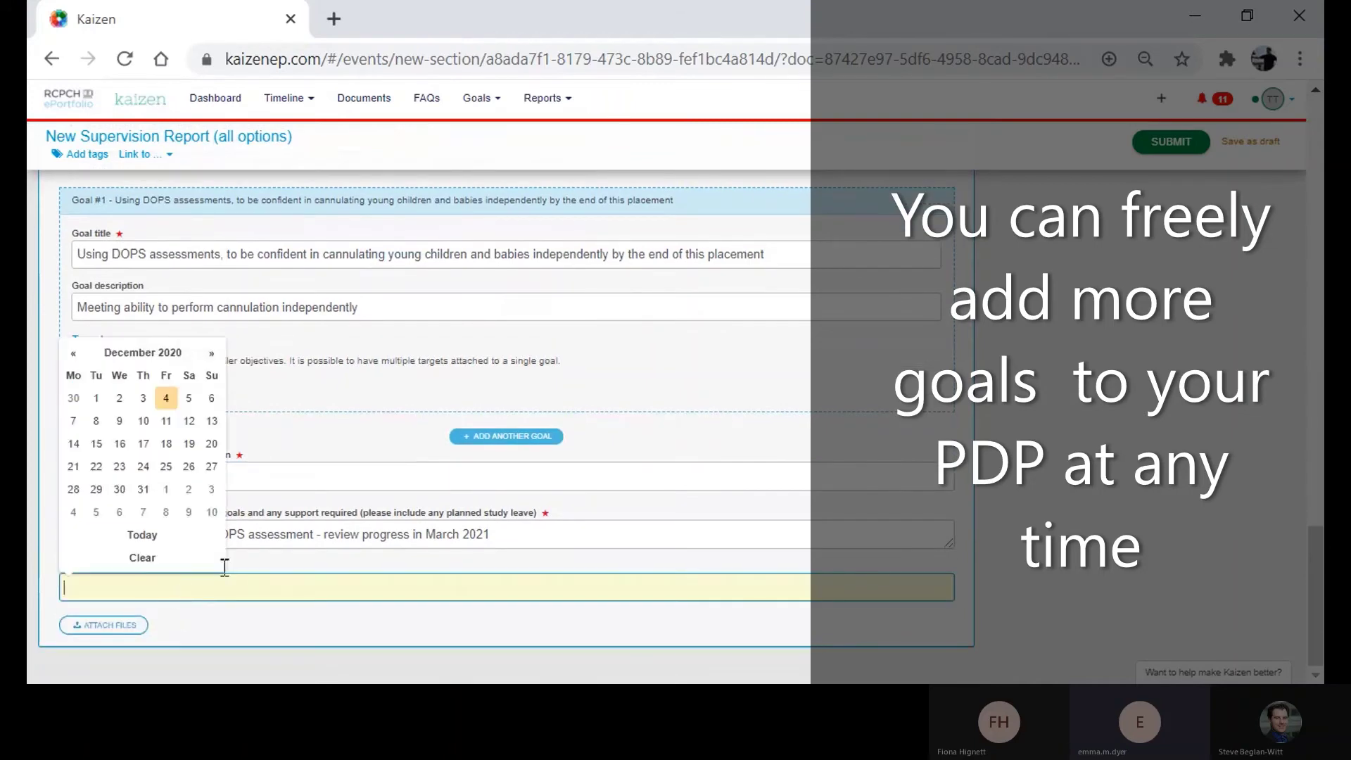
pyautogui.click(163, 352)
pyautogui.click(206, 375)
pyautogui.click(206, 375)
pyautogui.click(207, 375)
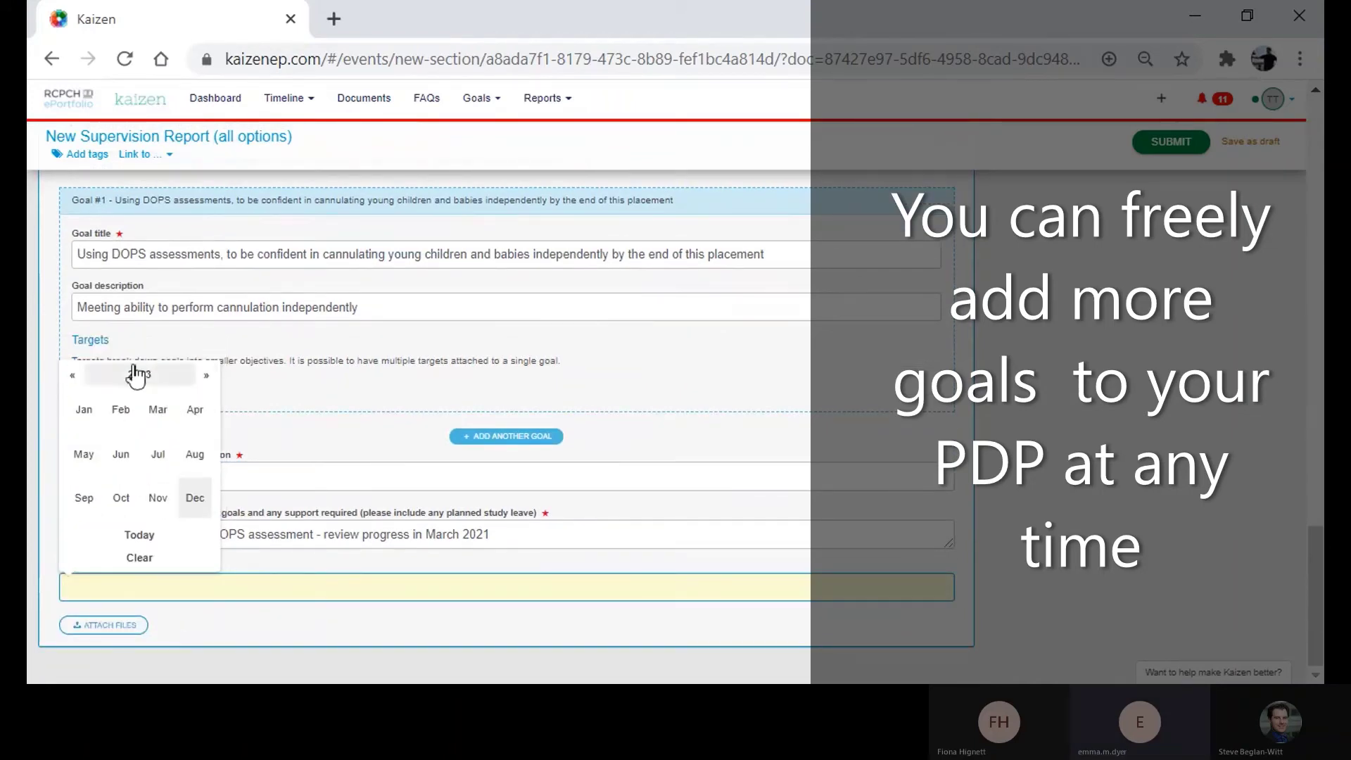
pyautogui.click(73, 374)
pyautogui.click(73, 374)
pyautogui.click(157, 410)
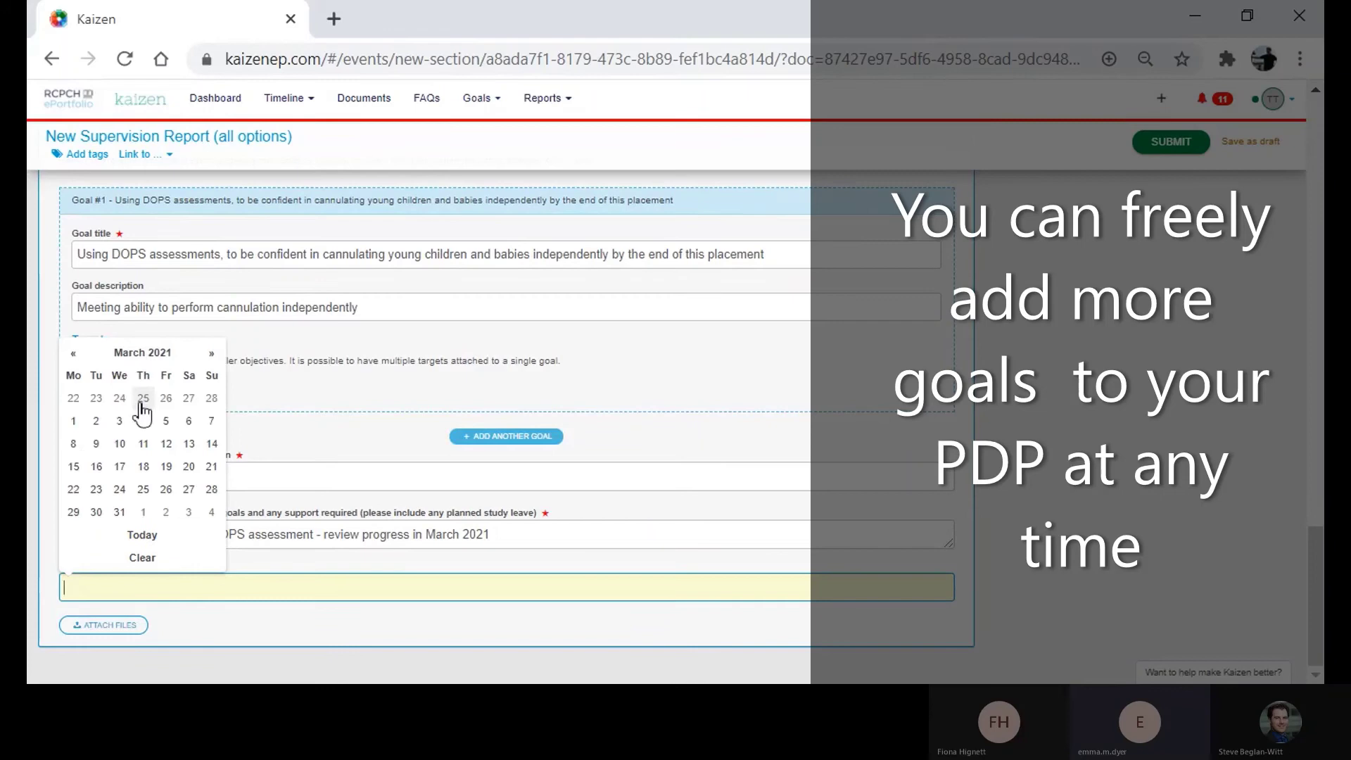
pyautogui.click(120, 421)
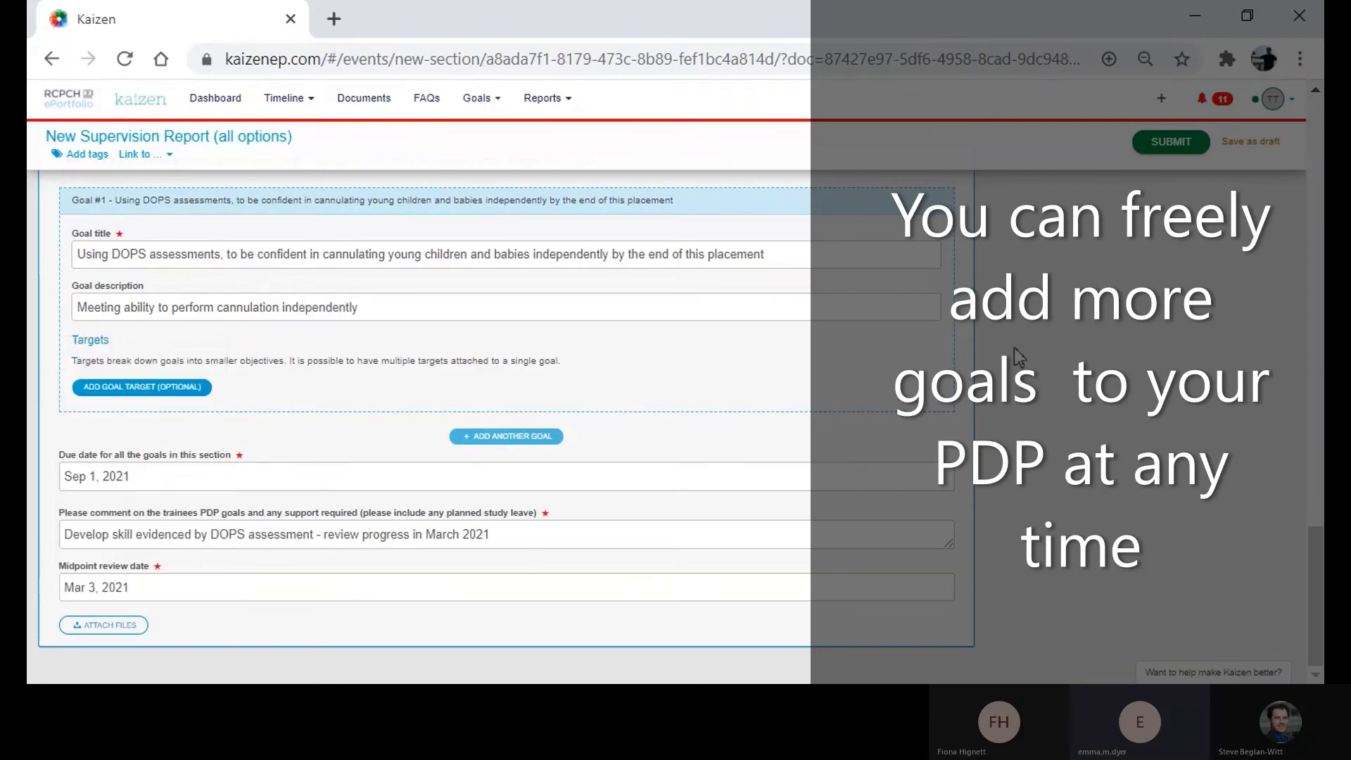
pyautogui.click(1171, 150)
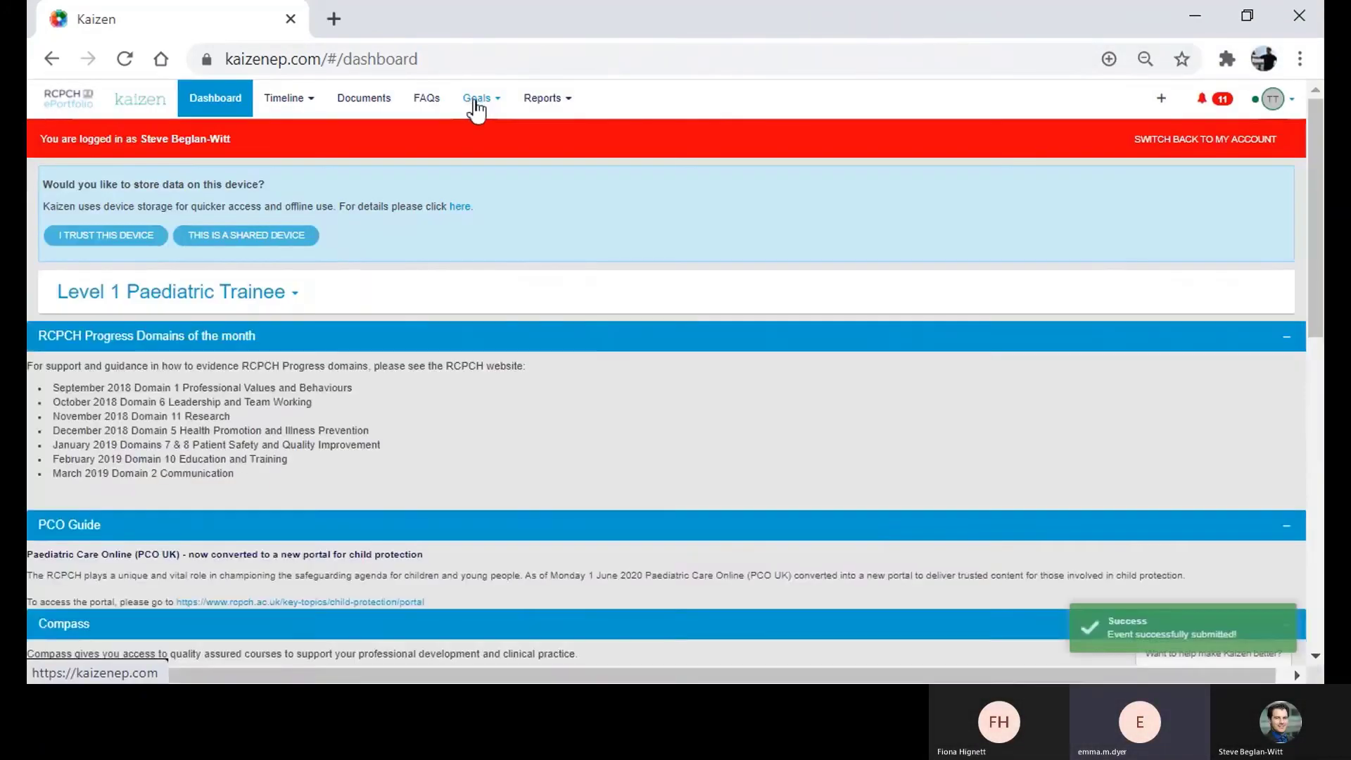
# Open the Goals PDPs list, view the cannulation set's Add more goals page, then go back.
pyautogui.click(476, 106)
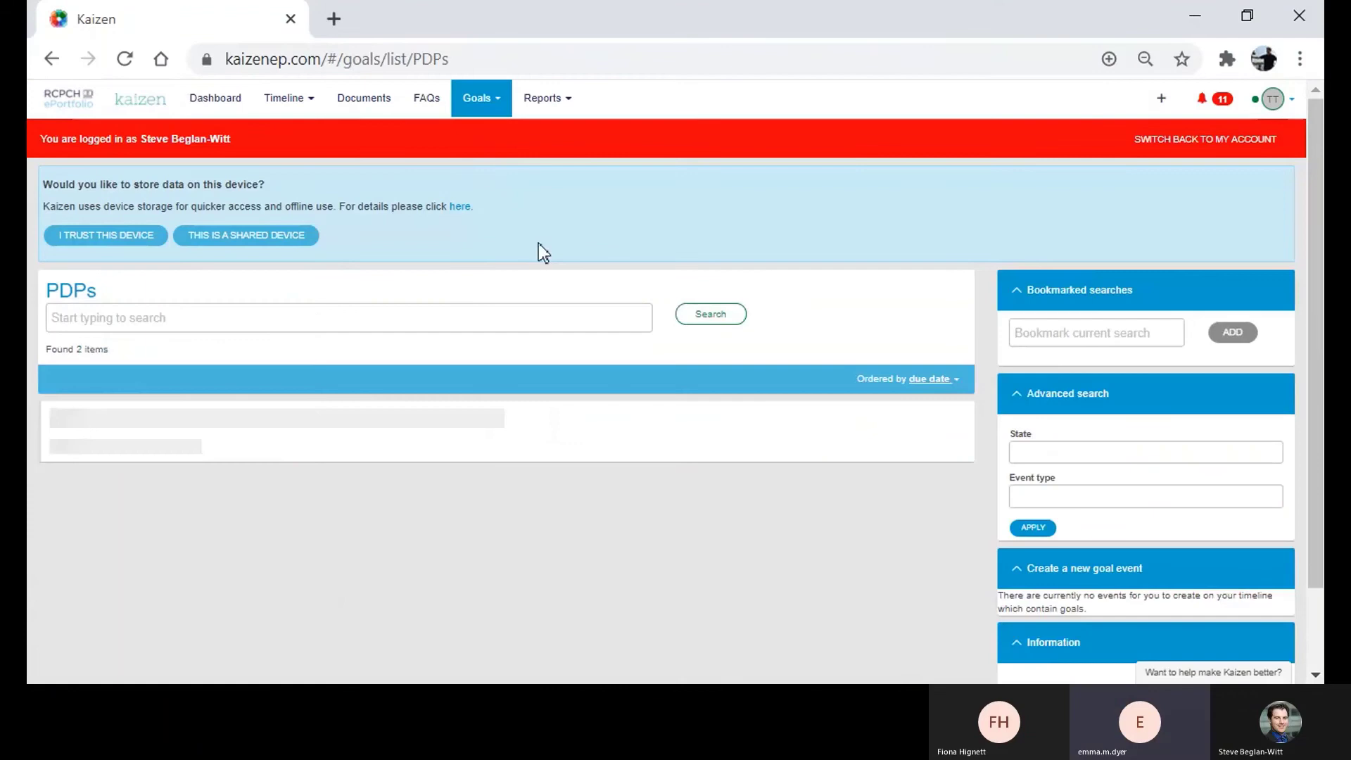
pyautogui.scroll(-2, 538, 243)
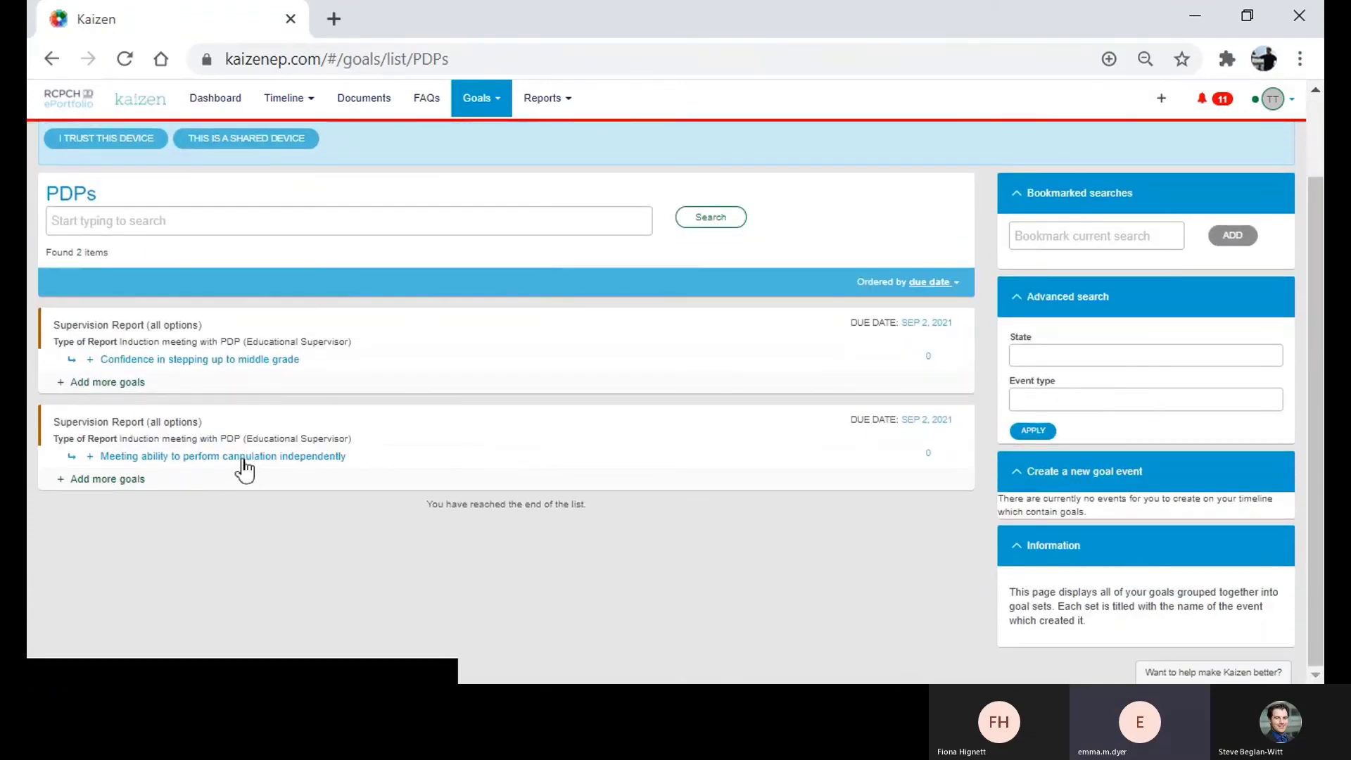
pyautogui.click(112, 480)
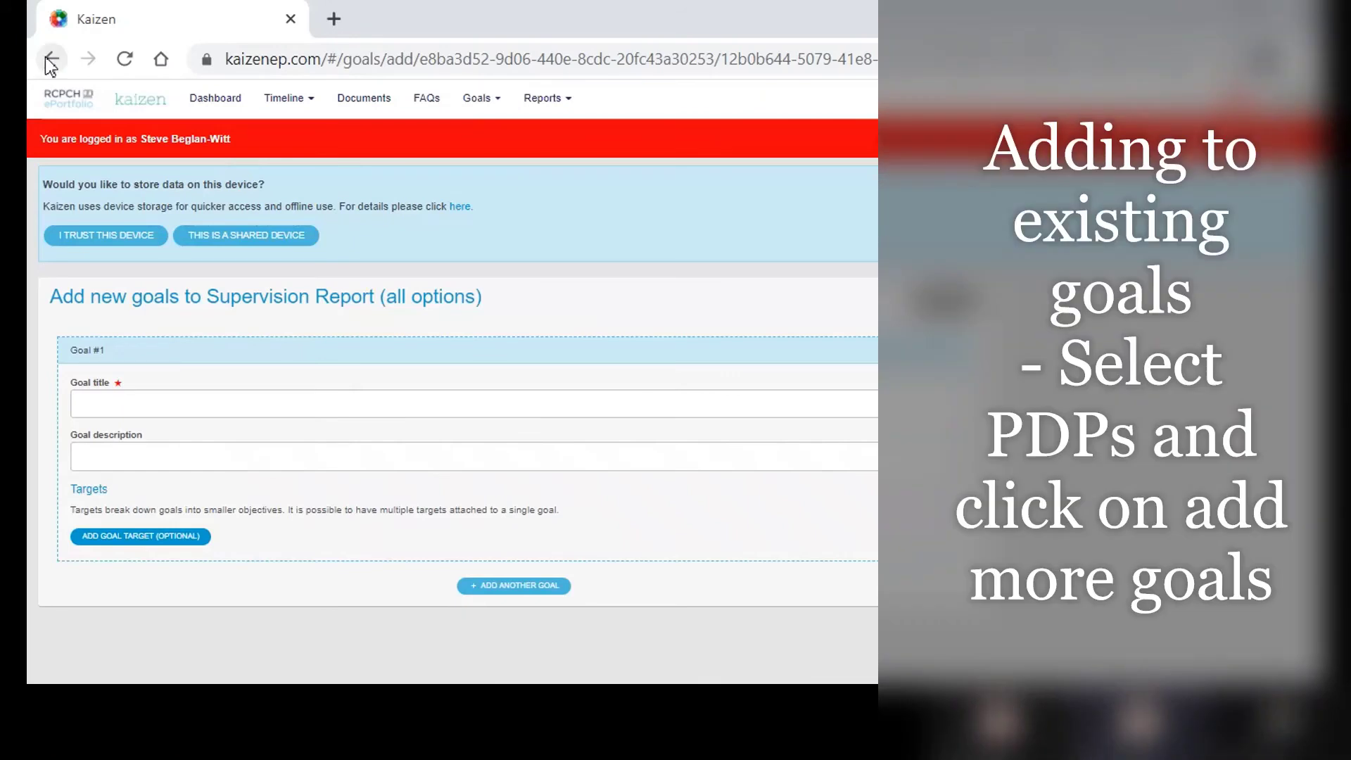
pyautogui.click(52, 61)
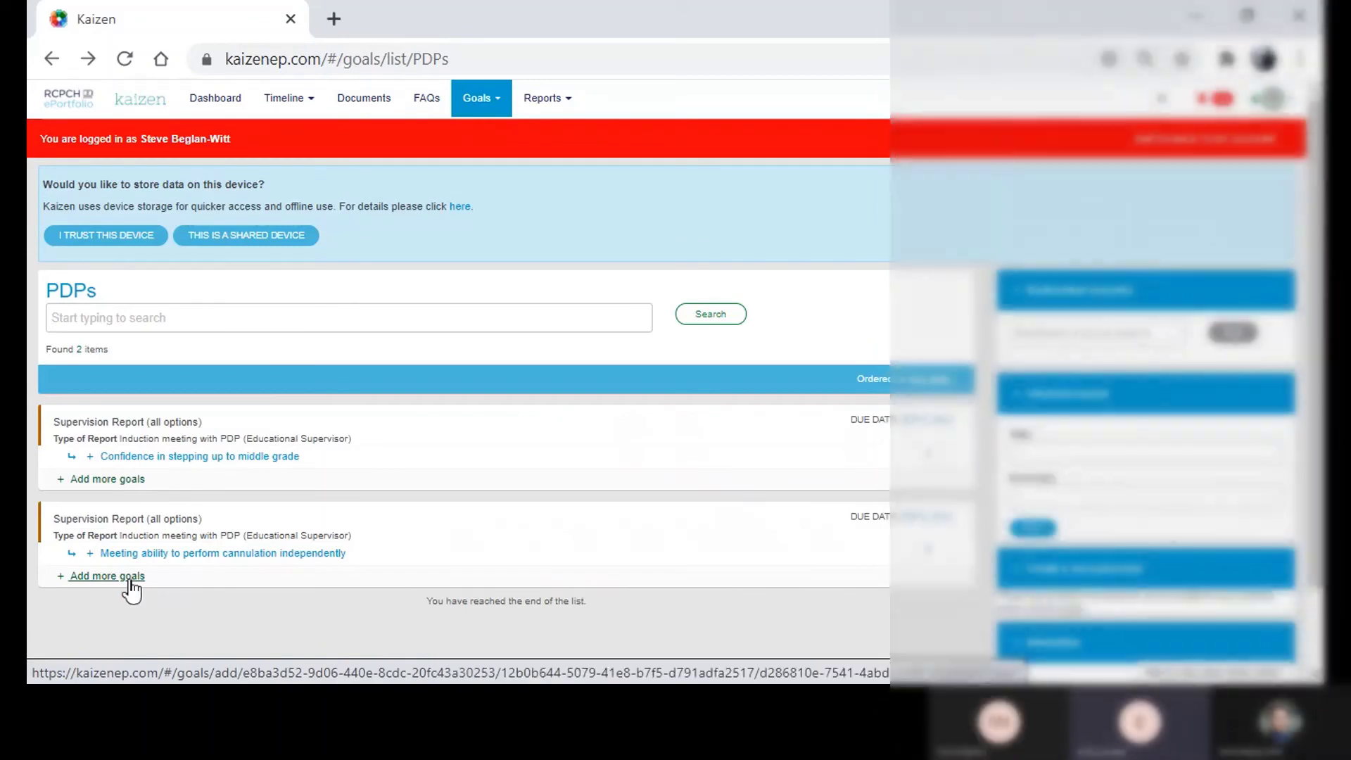
# Mark the cannulation goal Partially achieved with comment 'In progrsss - one more DOPS needed'.
pyautogui.click(141, 554)
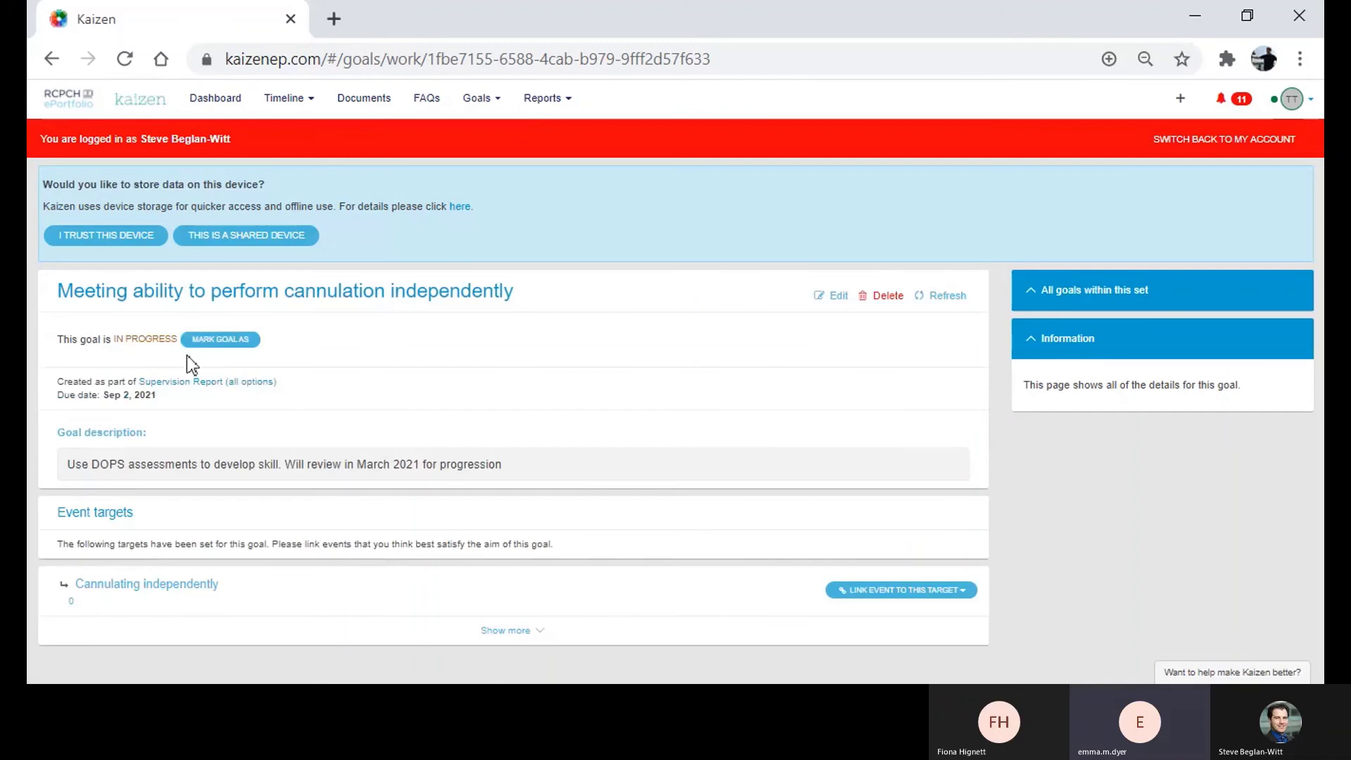
pyautogui.click(215, 339)
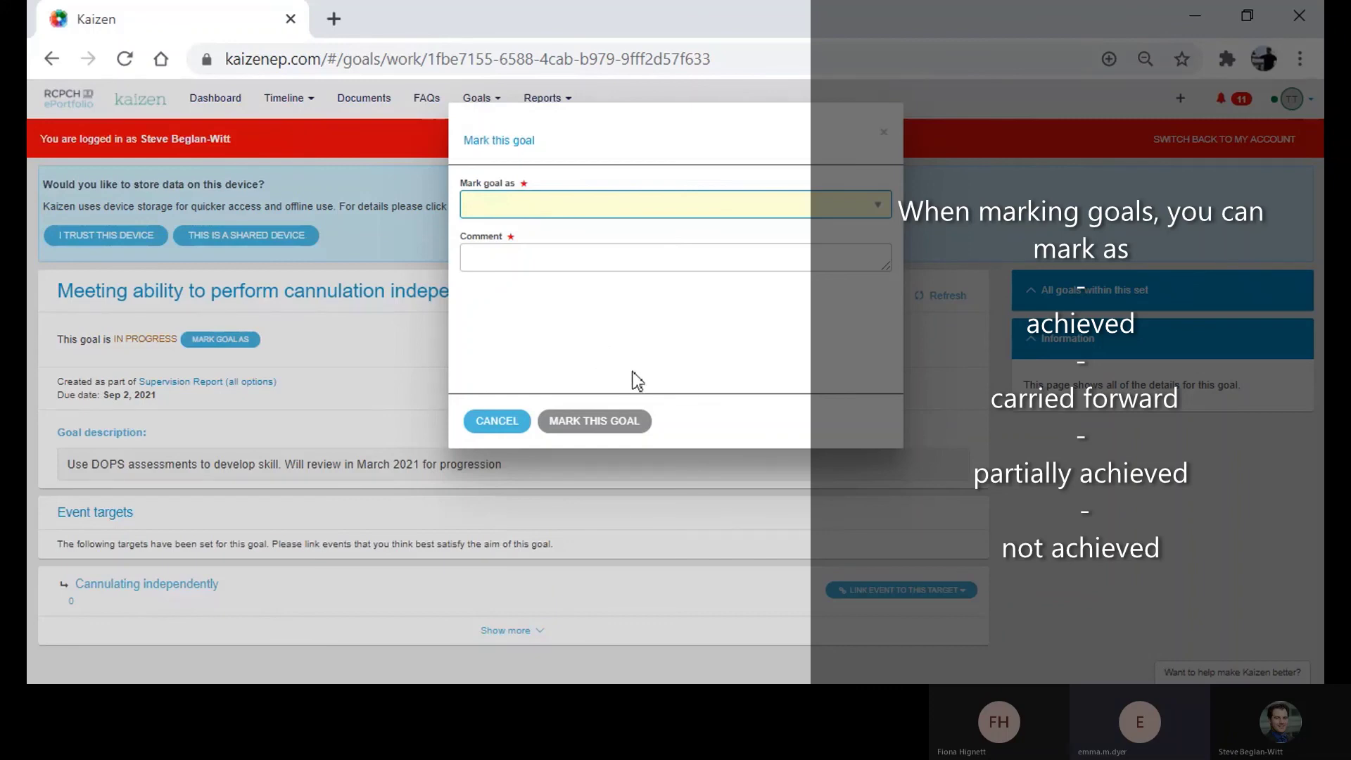
pyautogui.press('p')
pyautogui.press('Tab')
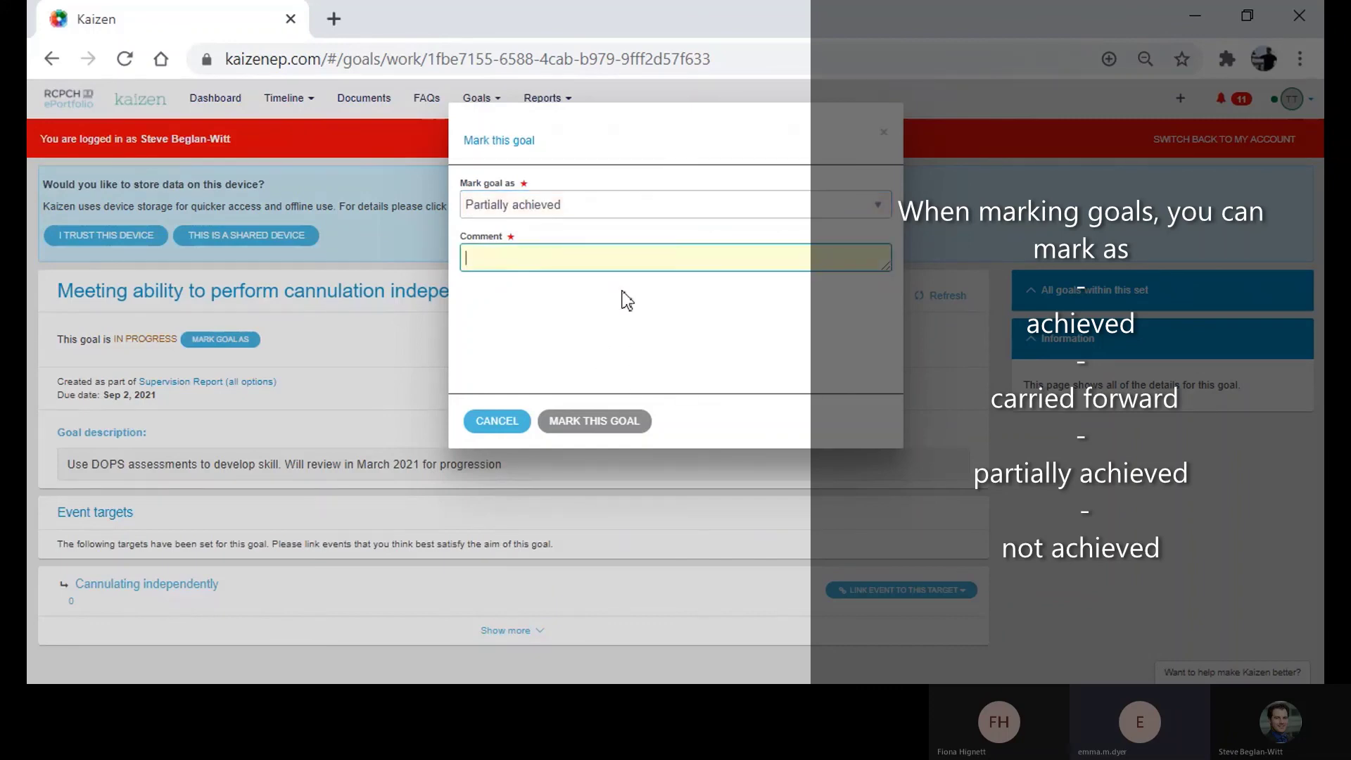
pyautogui.write('In pr')
pyautogui.write('ogrs')
pyautogui.write('ss - one more DOPS needed')
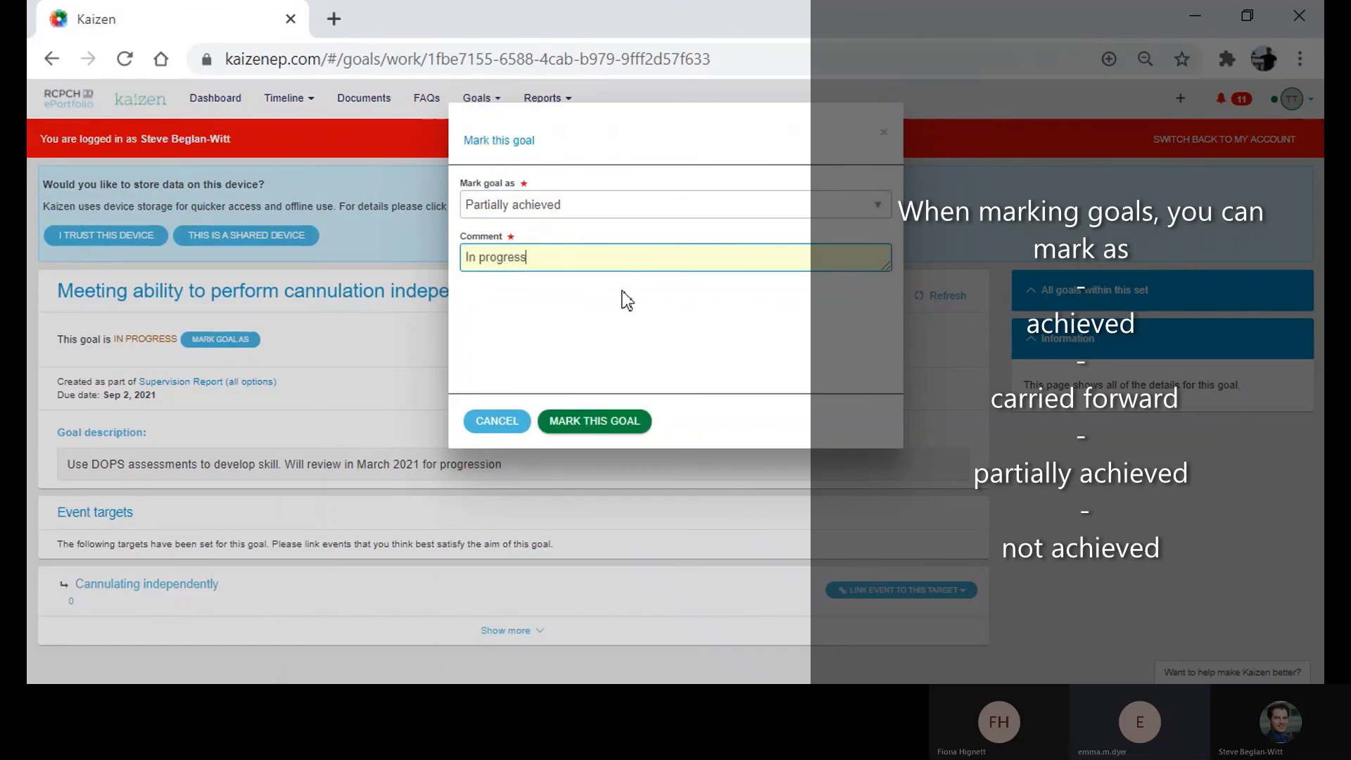